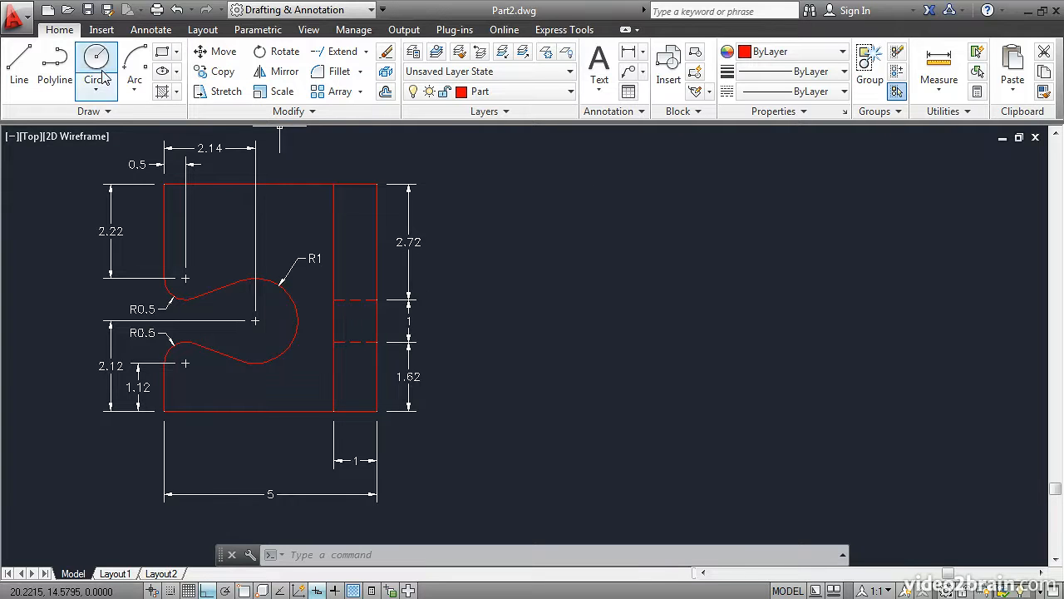
Step: In the empty area beside the dimensioned part, draw a 5-unit top edge leftward and a 2.22-unit left edge downward from it
click(20, 70)
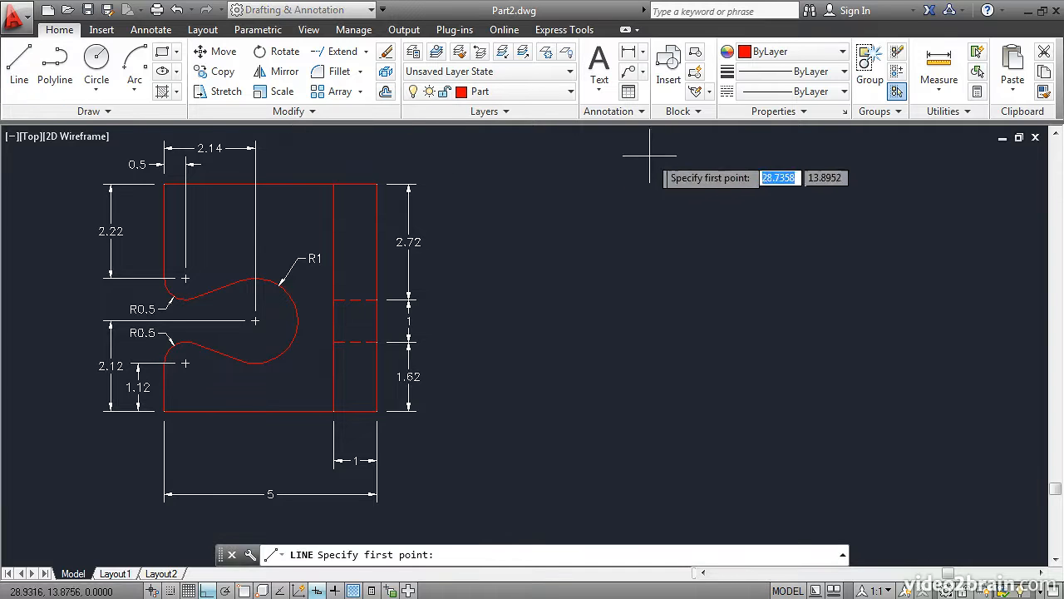
click(786, 202)
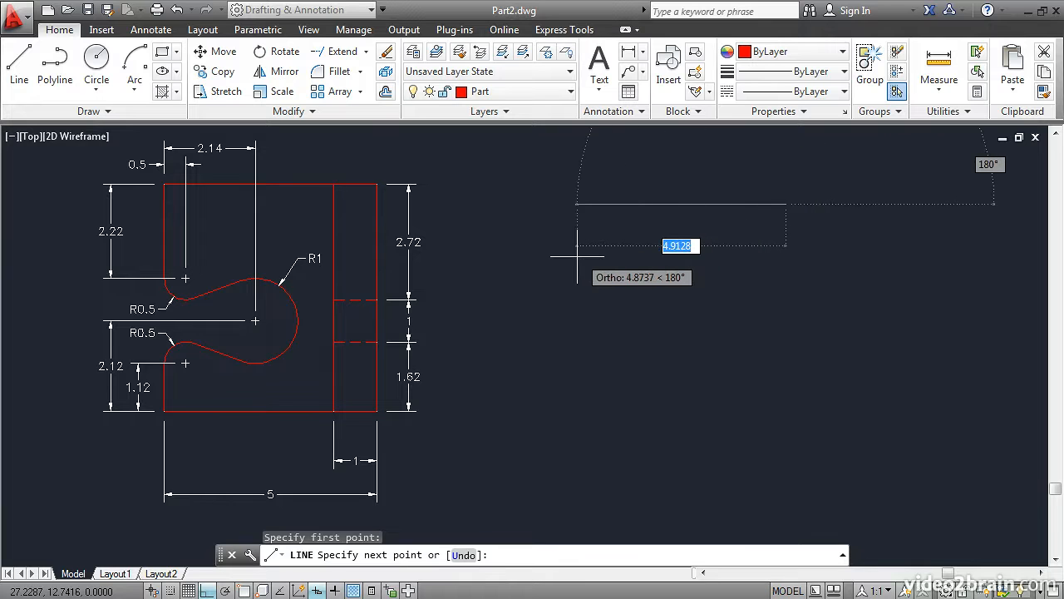
text(5)
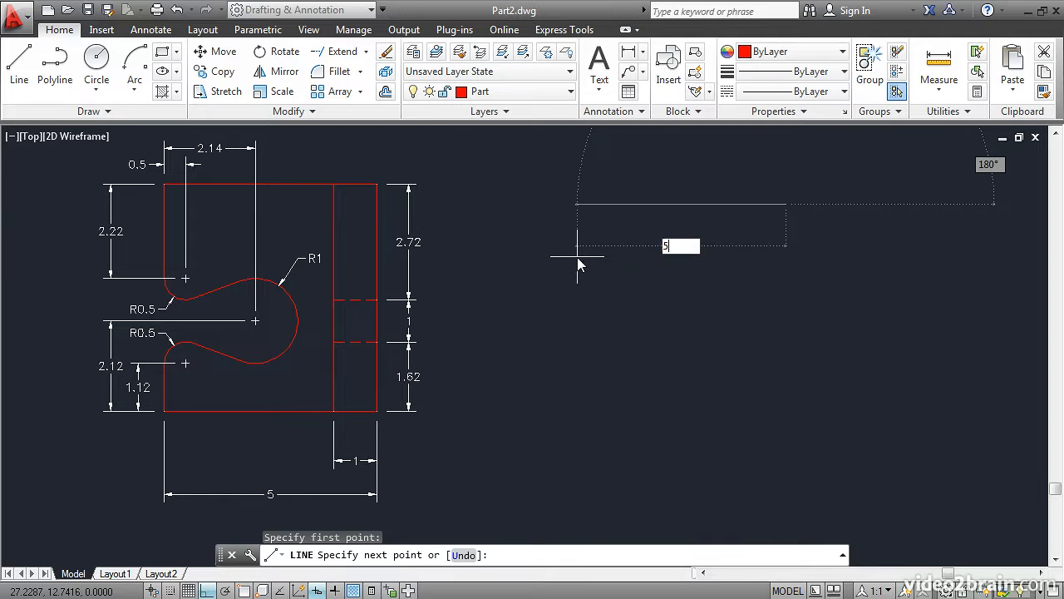
key(Return)
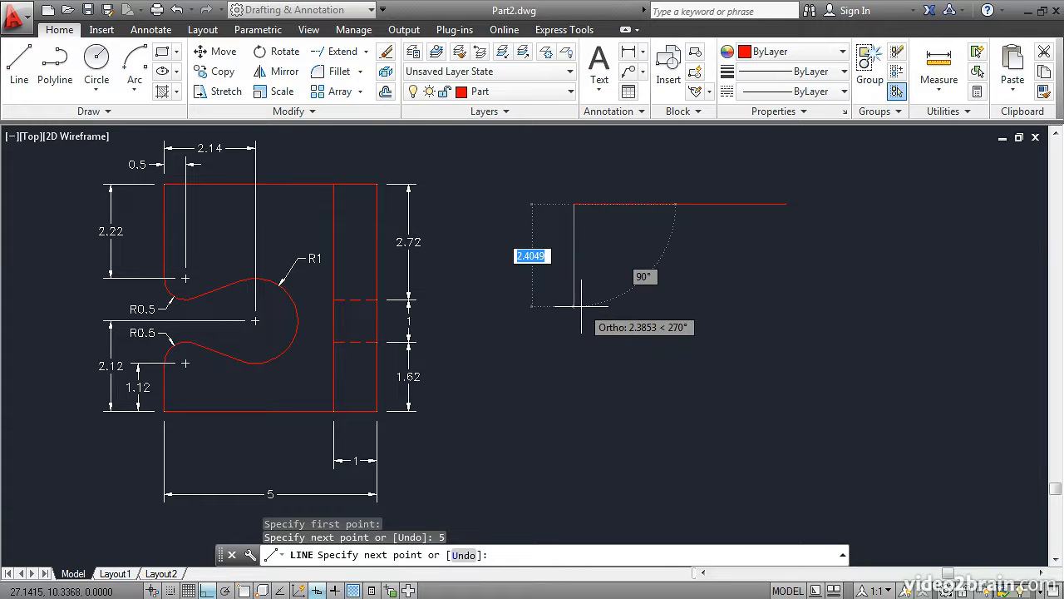
text(2.22)
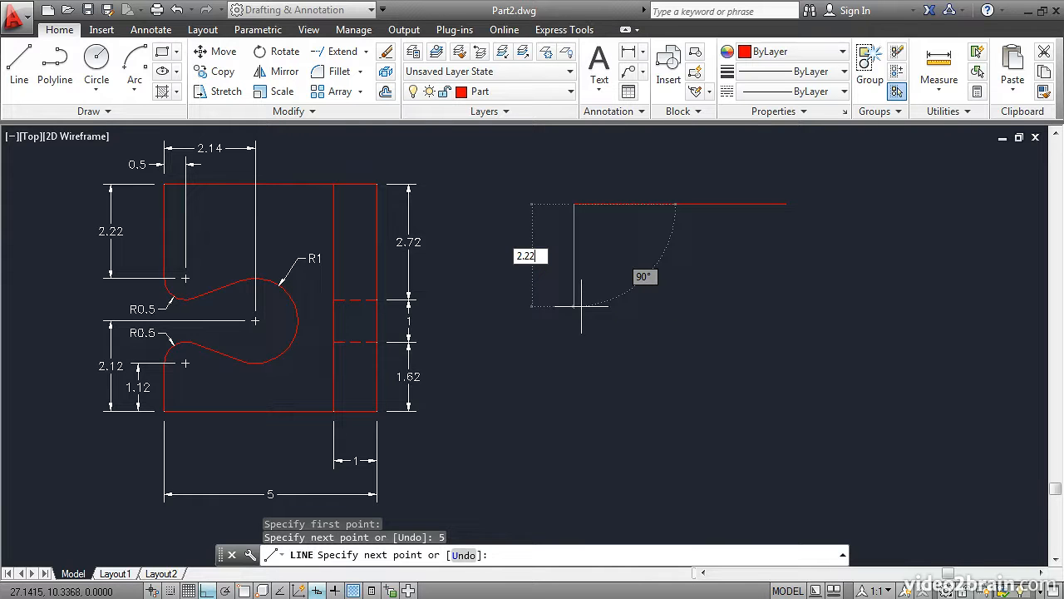
key(Return)
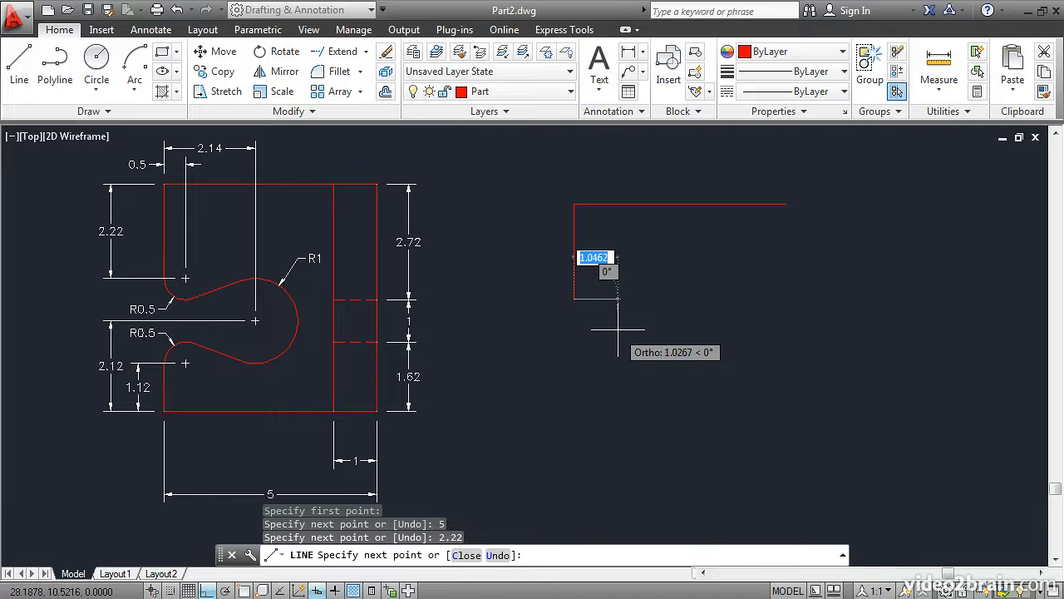
key(Return)
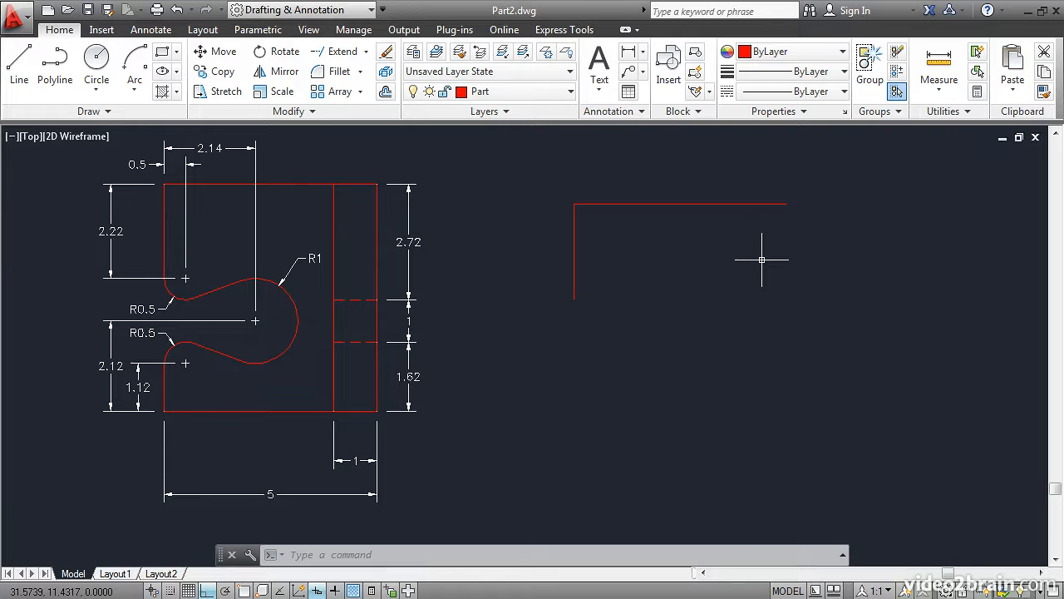
Step: From the right endpoint of the new top edge, draw a line 2.72 units down and continue it 1 unit to the left
text(l)
key(Return)
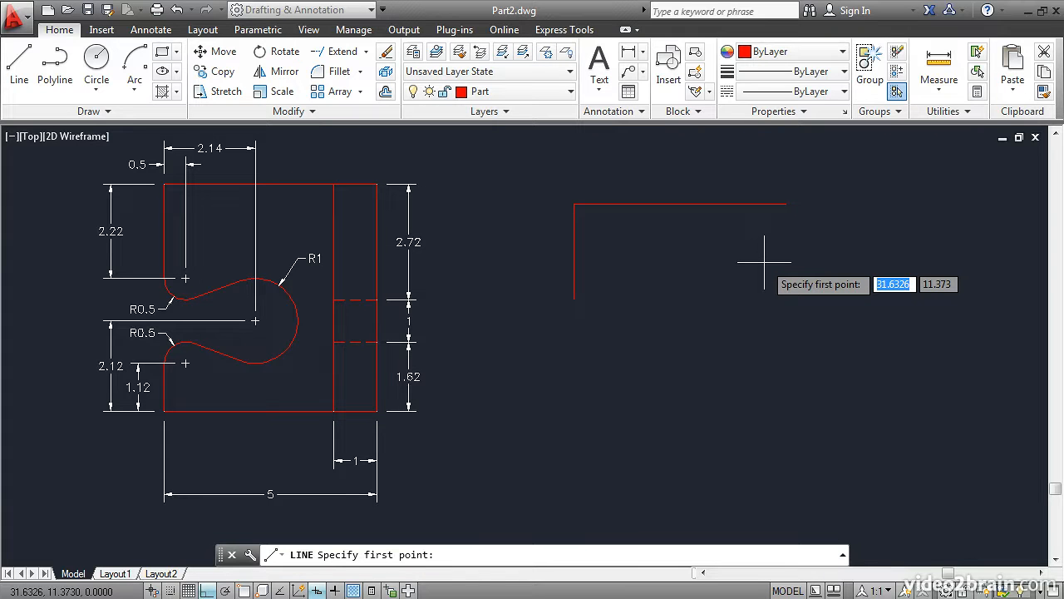
shift+right_click(758, 256)
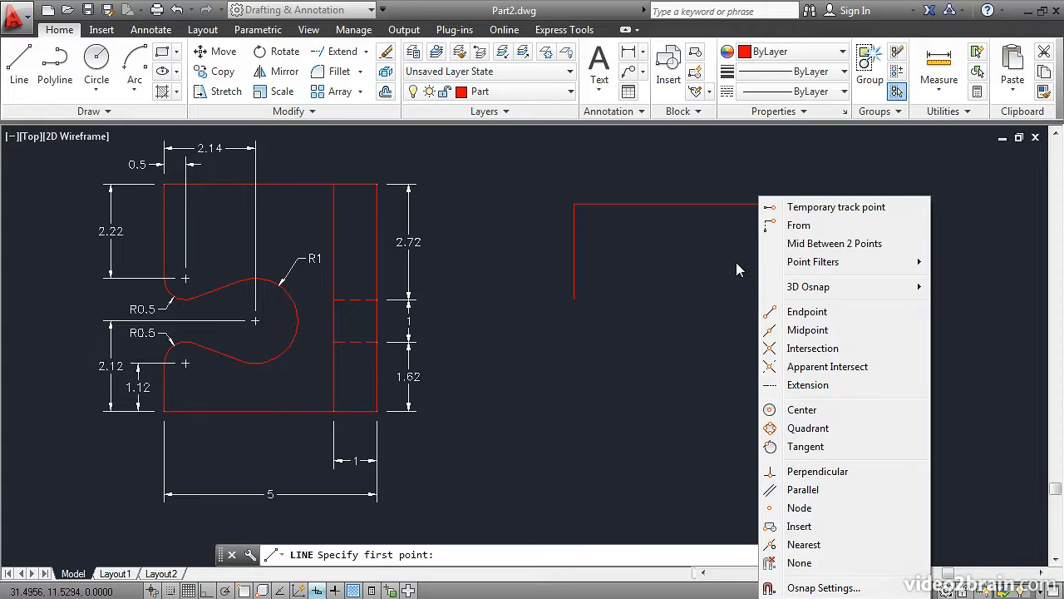
click(803, 315)
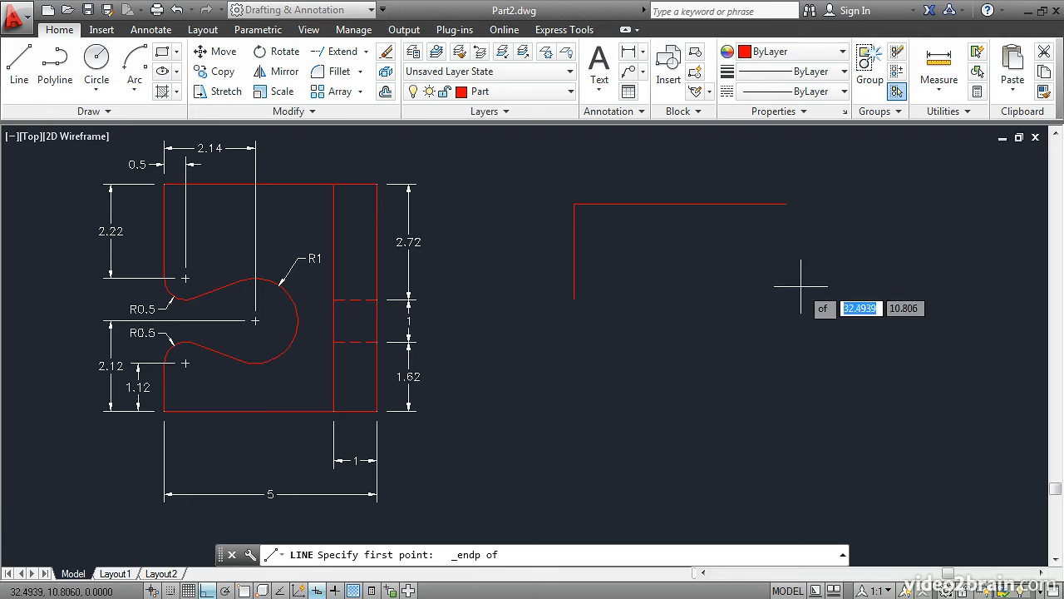
click(785, 203)
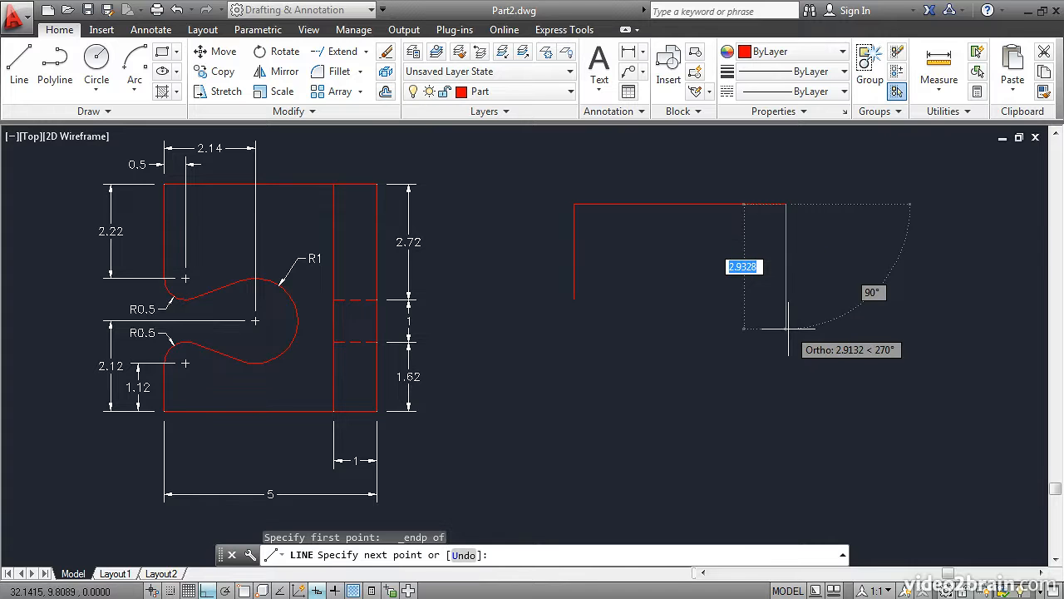
text(2.72)
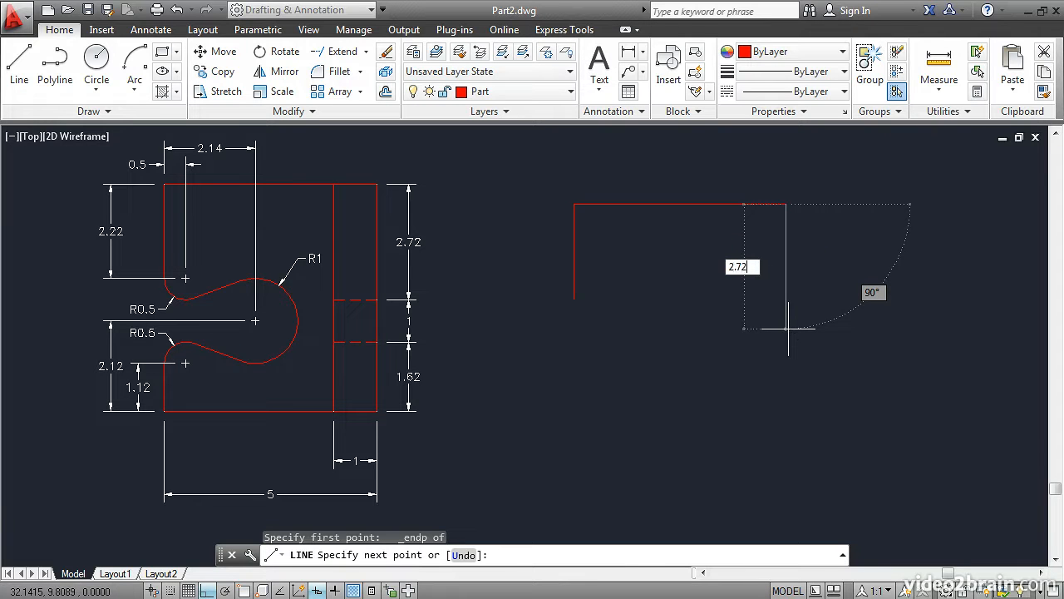
key(Return)
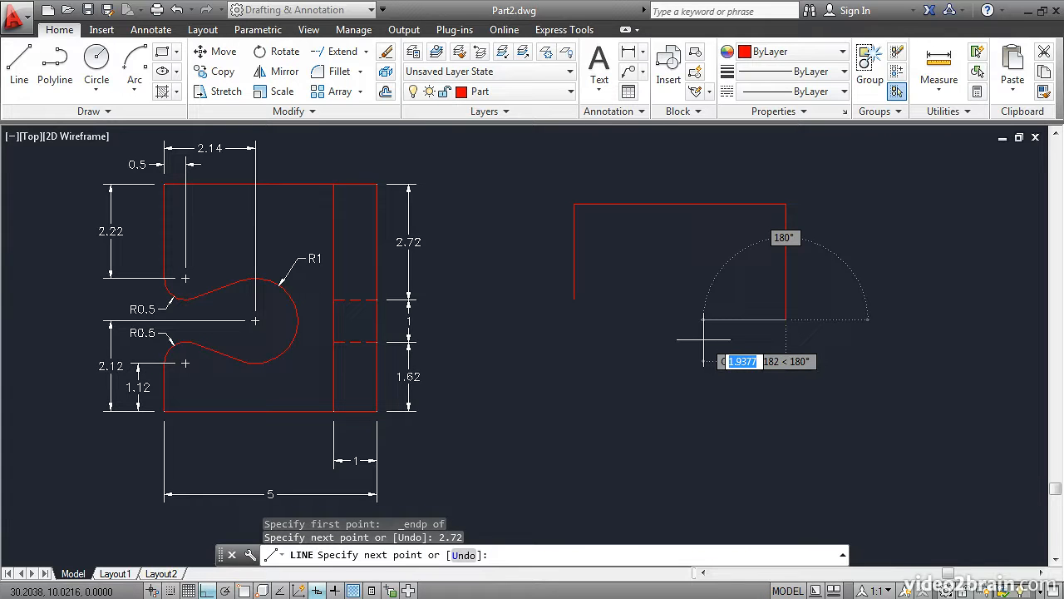
text(1)
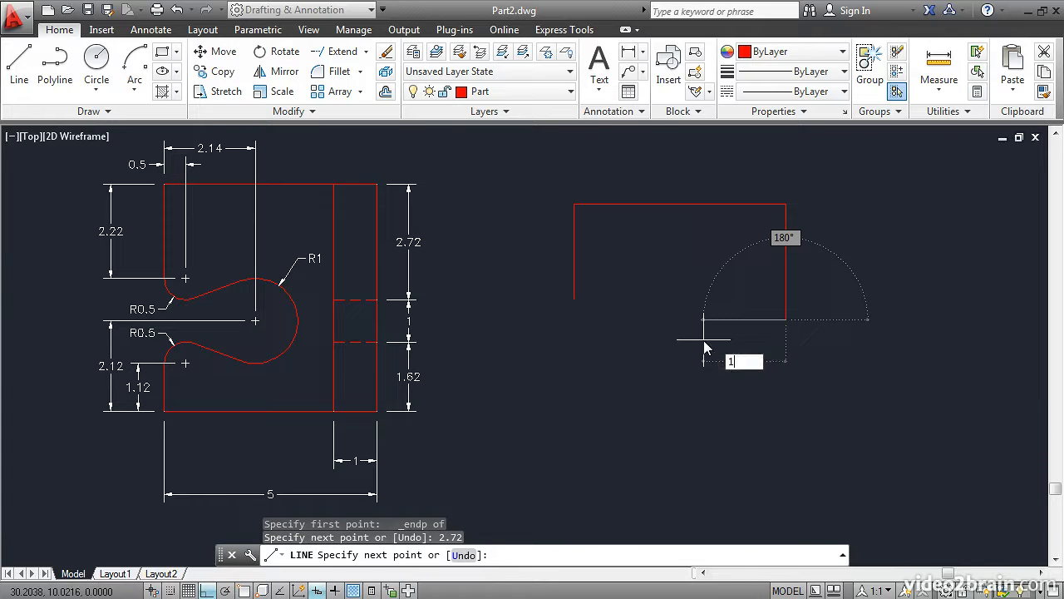
key(Return)
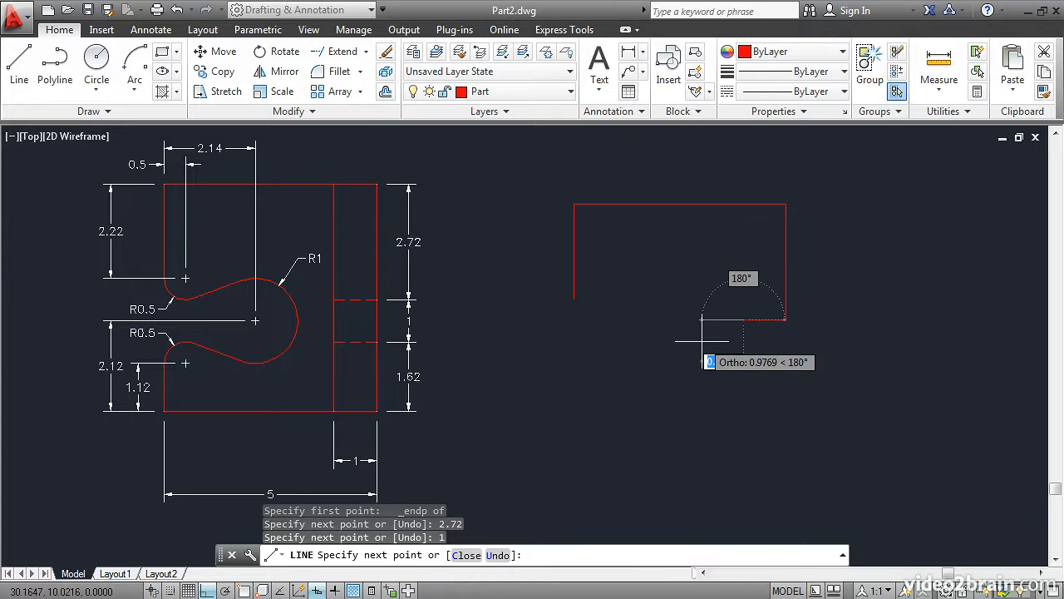
key(Return)
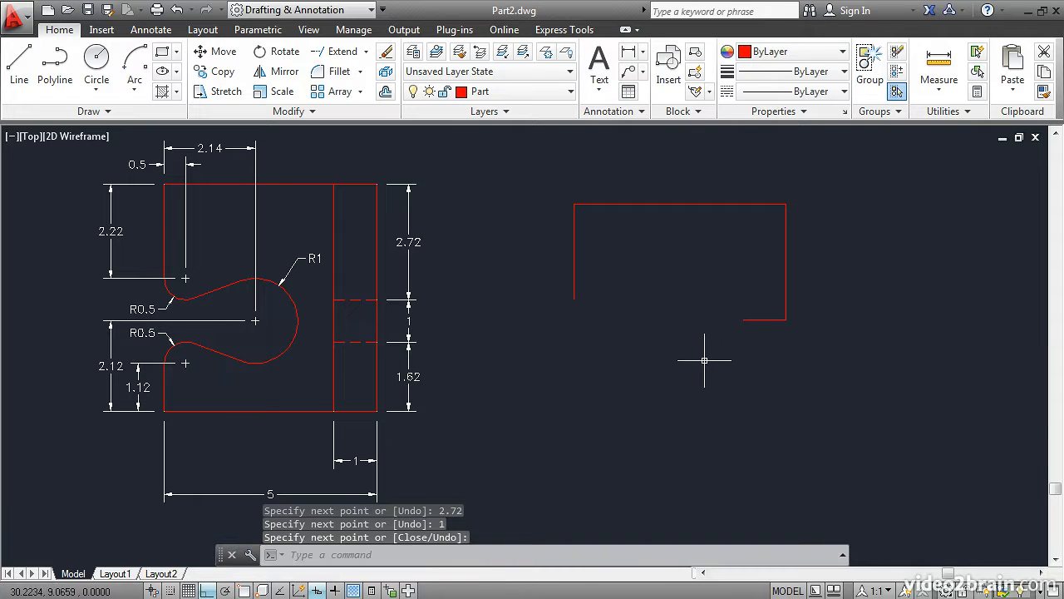
Step: From the lower endpoint of the new right edge, draw a line 1 unit down and continue it 1 unit to the left
key(Return)
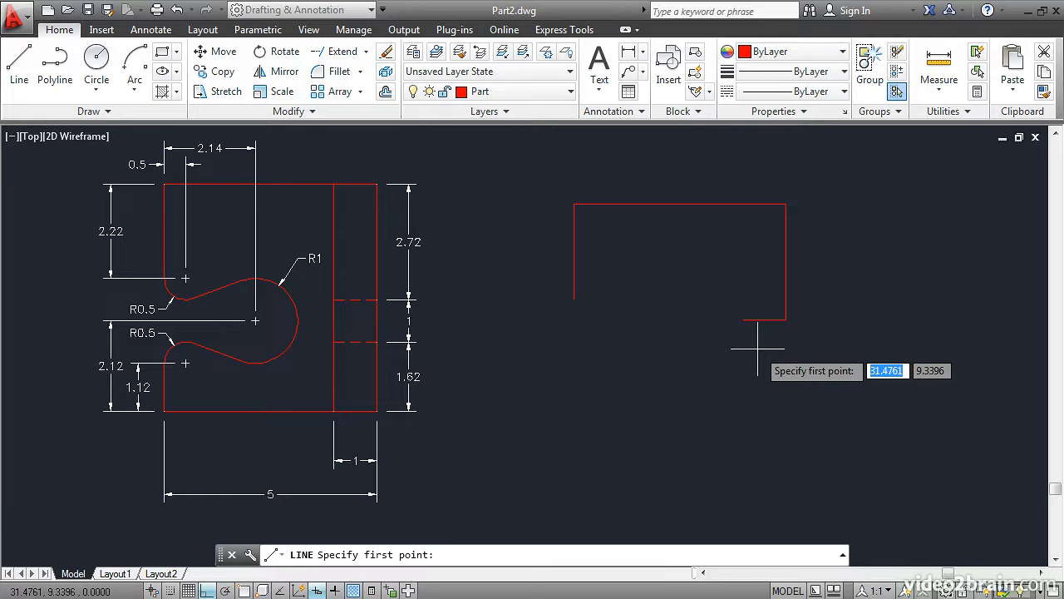
text(end)
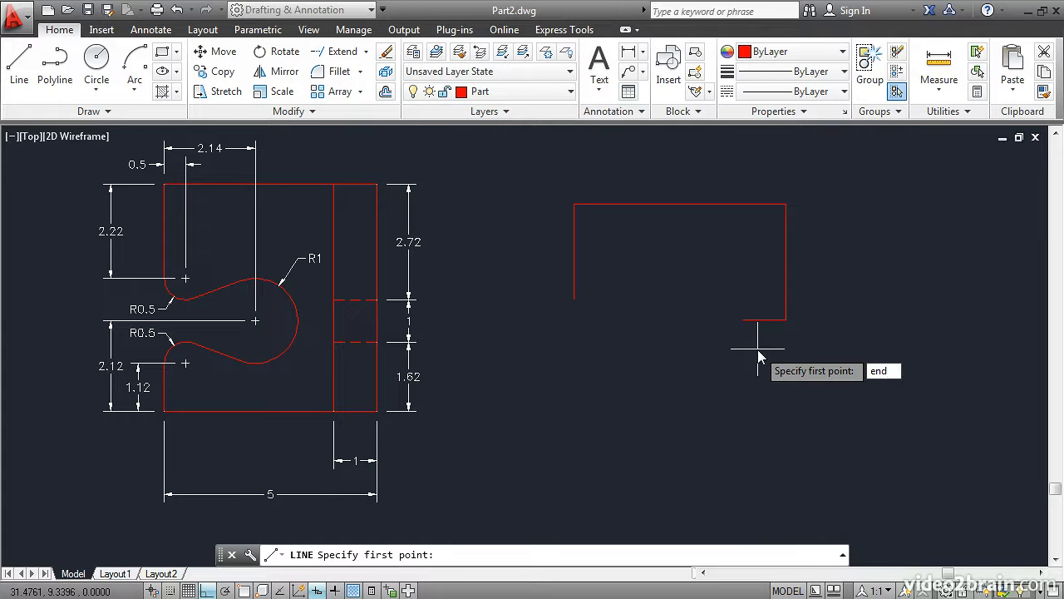
key(Return)
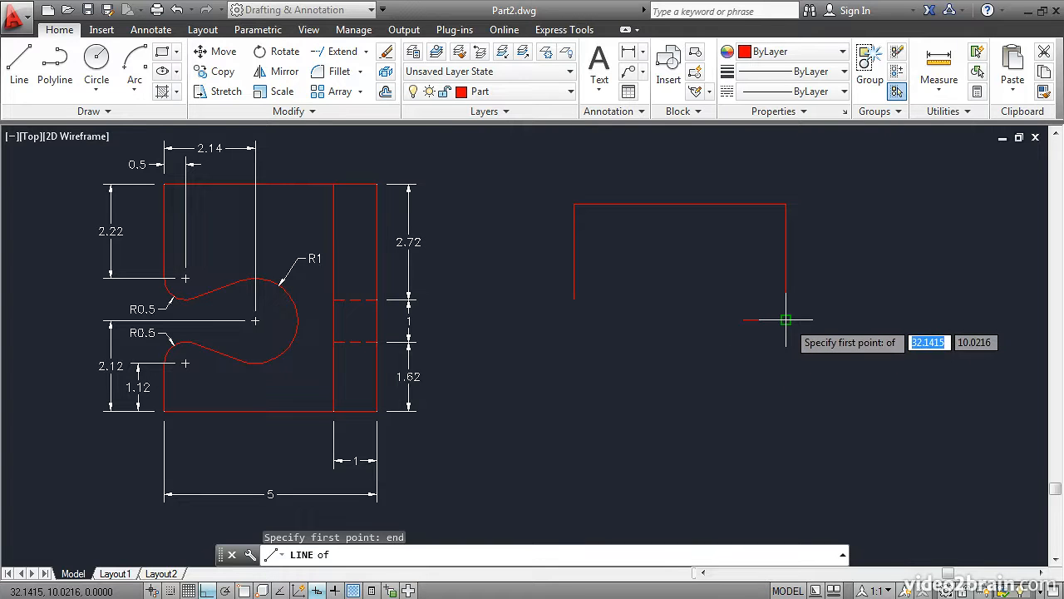
click(785, 319)
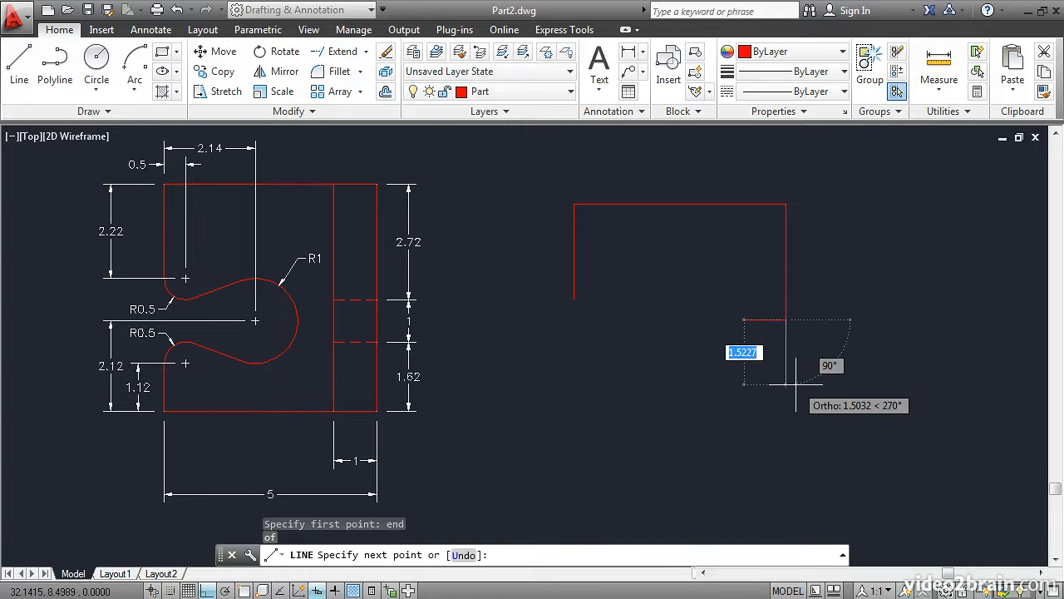
text(1)
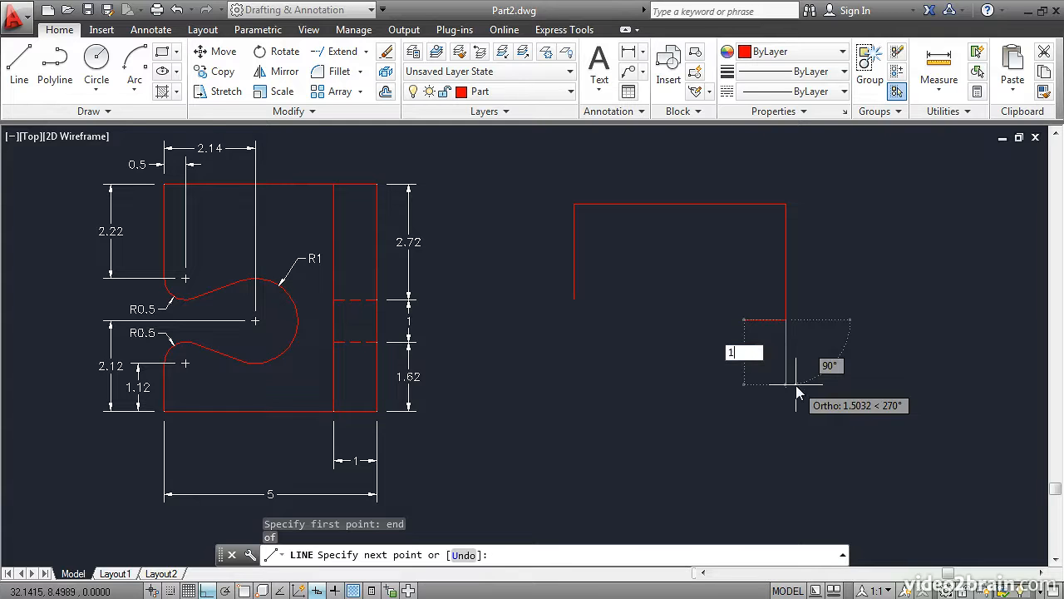
key(Return)
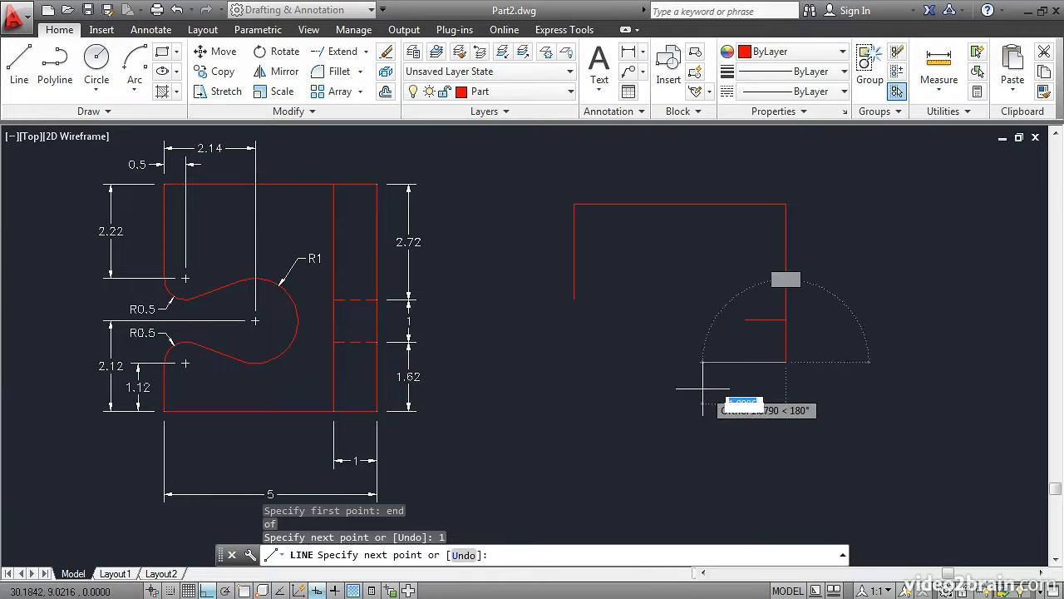
text(1)
key(Return)
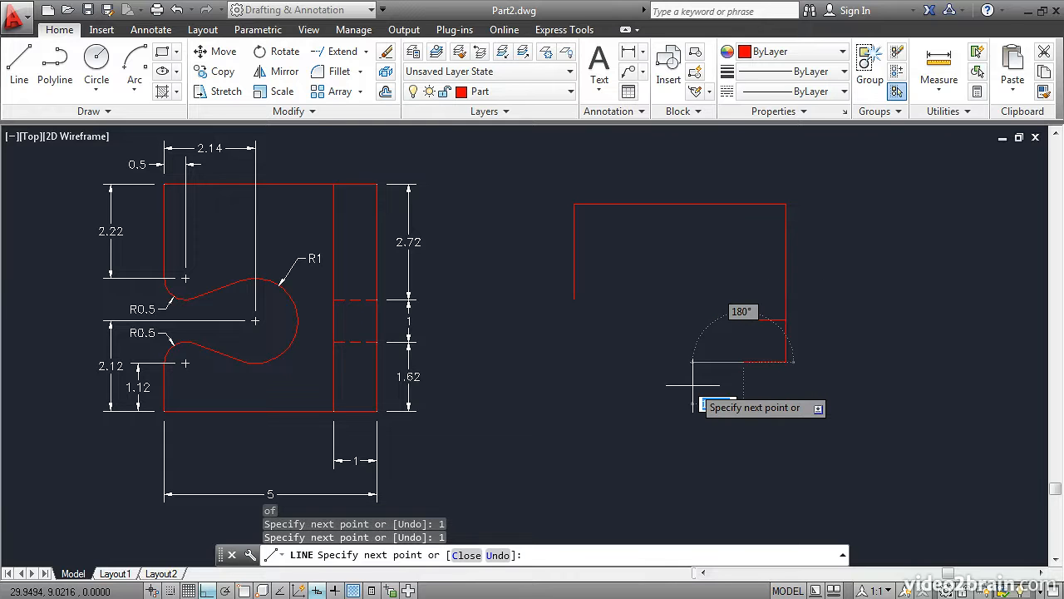
key(Return)
Step: Restart the Line command and enable Endpoint and Perpendicular as running object snap modes
key(Return)
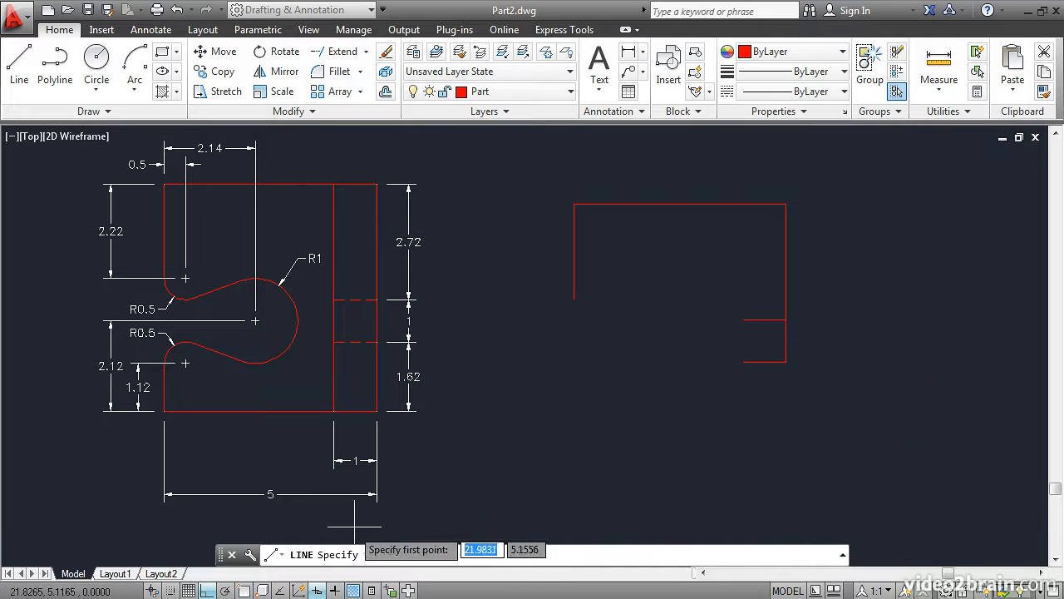
click(242, 589)
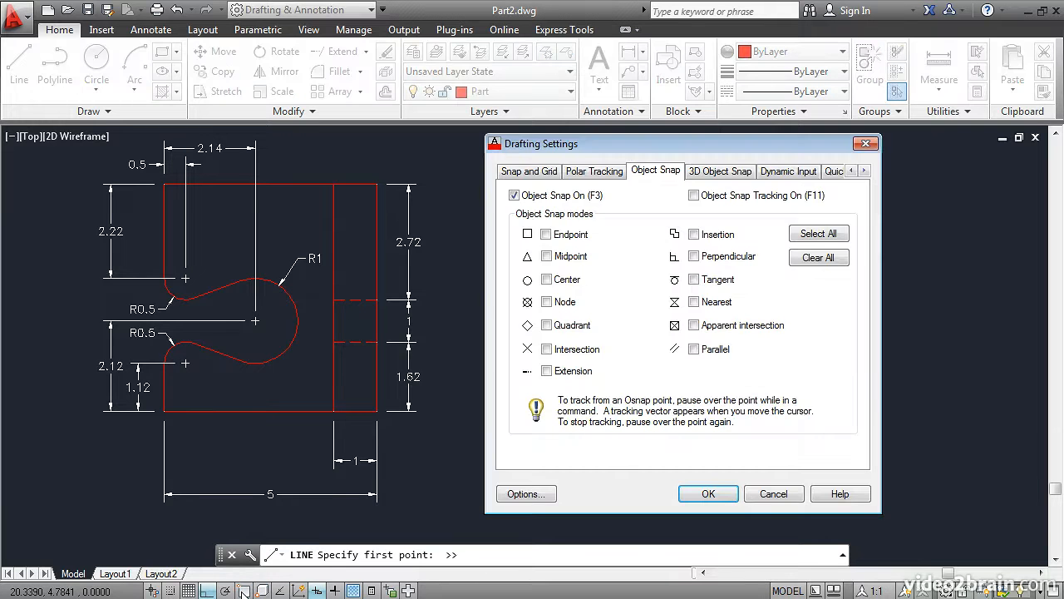
click(546, 234)
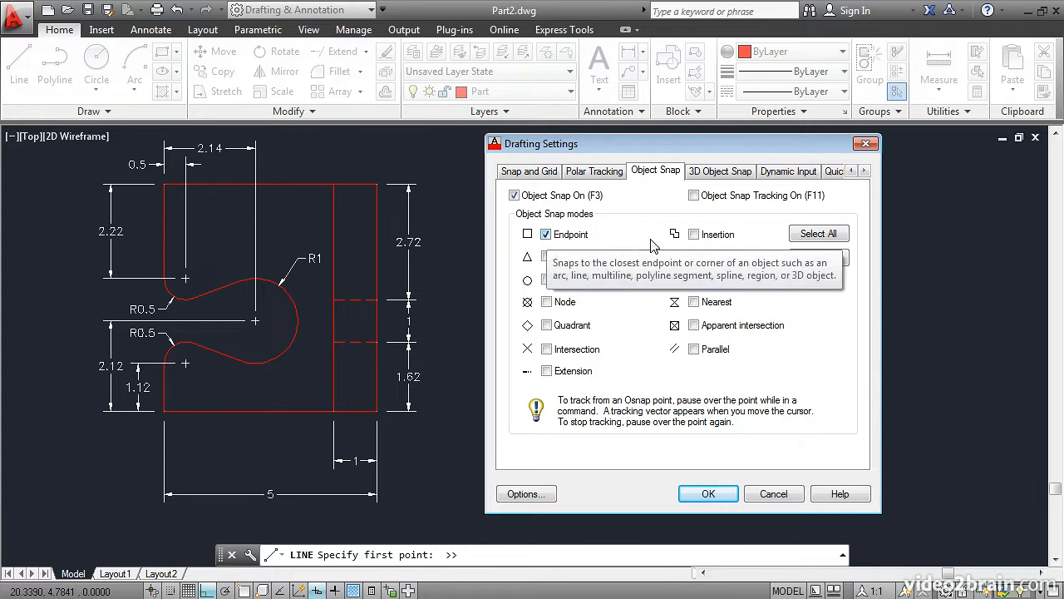
click(694, 257)
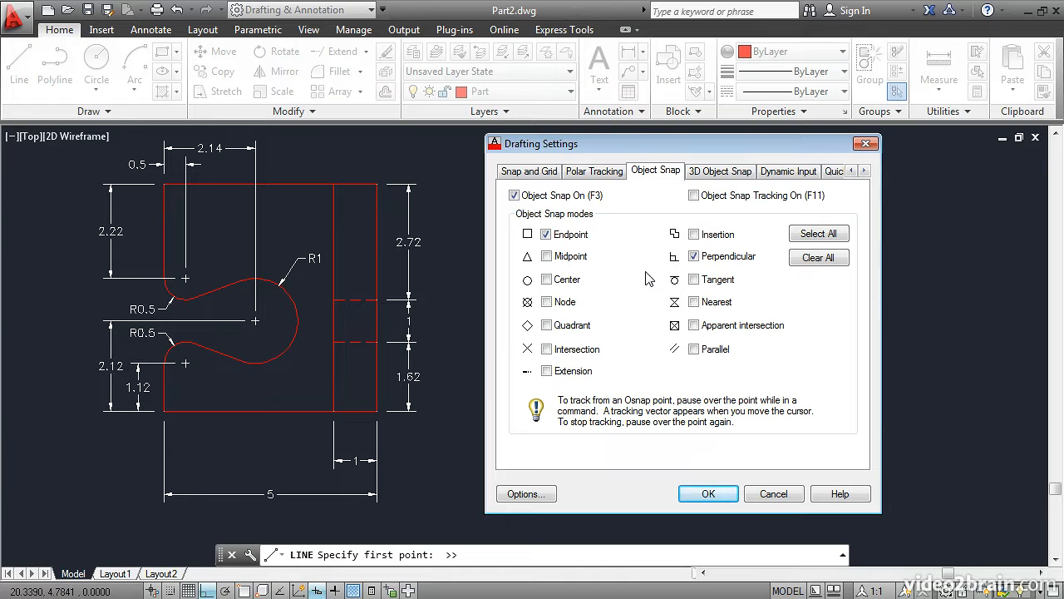
click(703, 495)
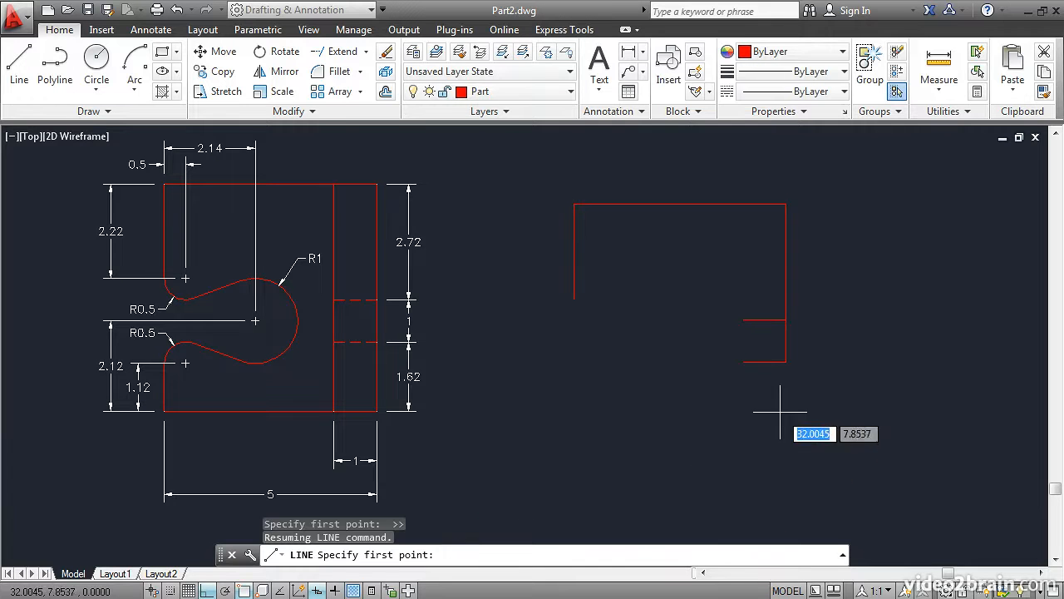
Step: From the lower end of the right edge, draw connected lines 1.62 units down, 5 units left and 1.12 units up
click(786, 362)
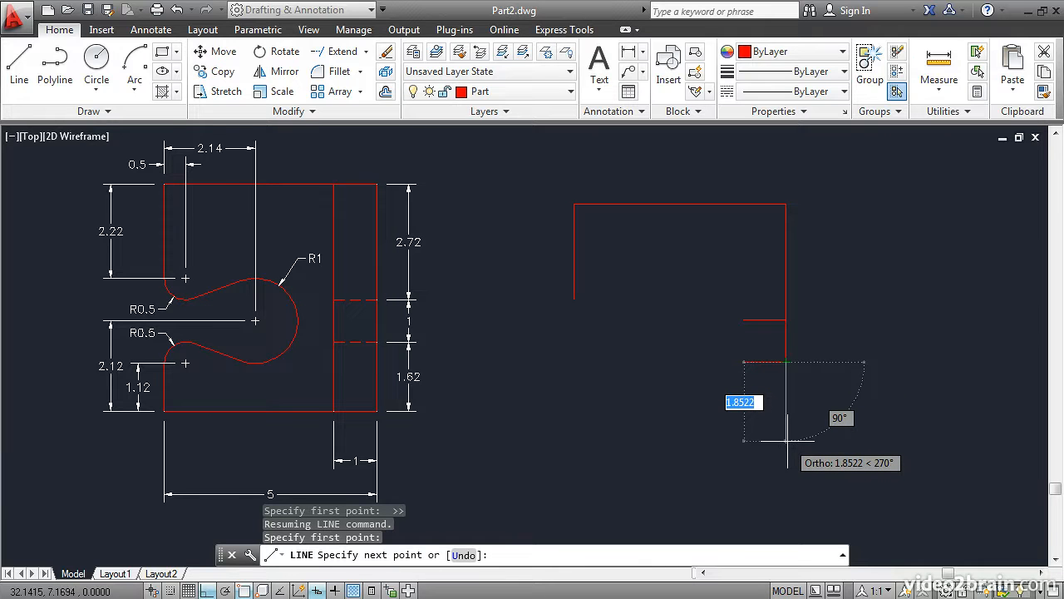
text(1.62)
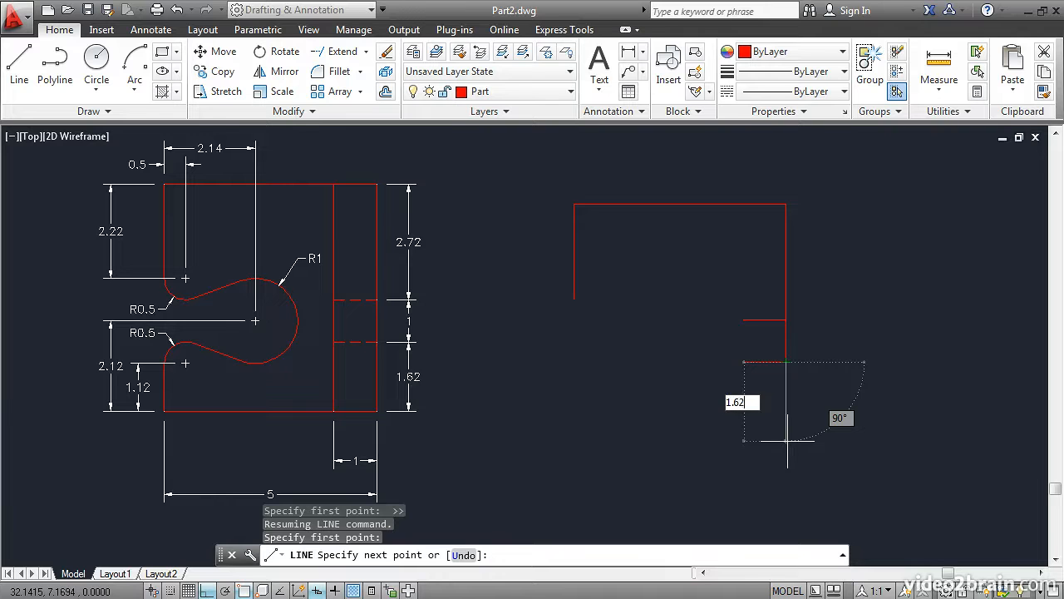
key(Return)
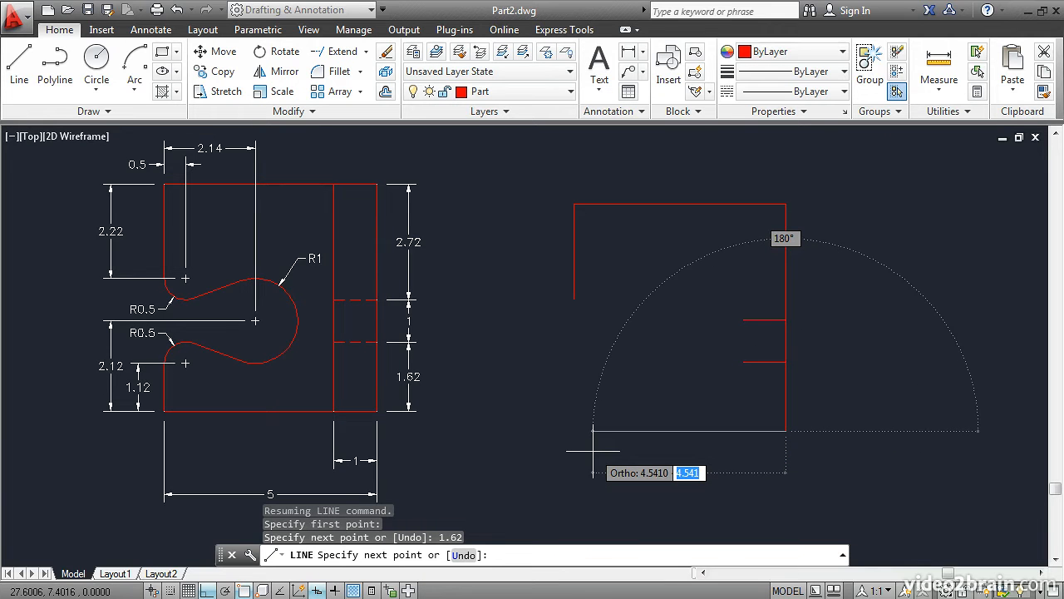
text(5)
key(Return)
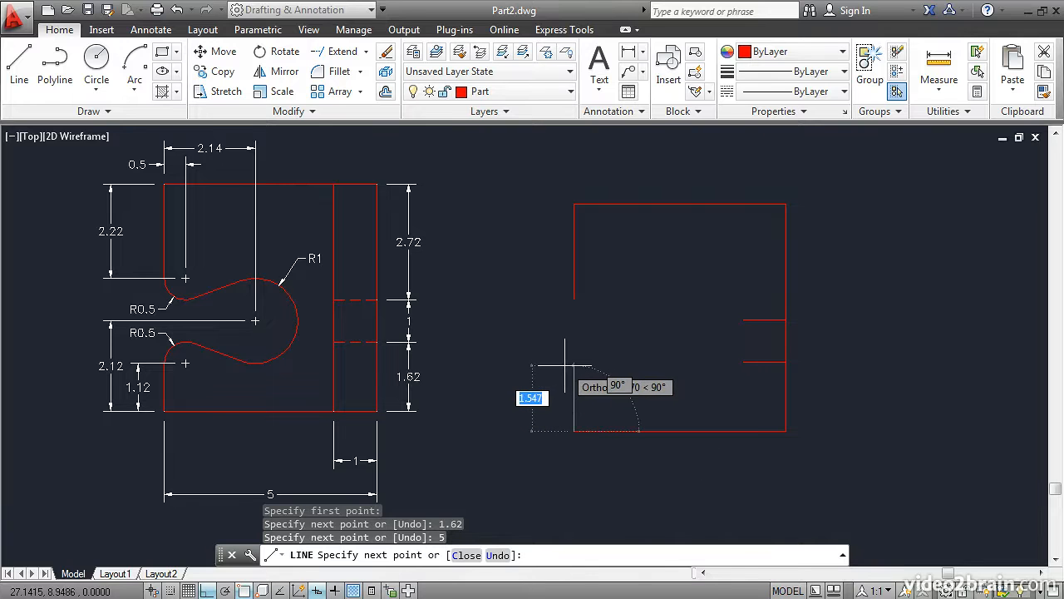
text(1.12)
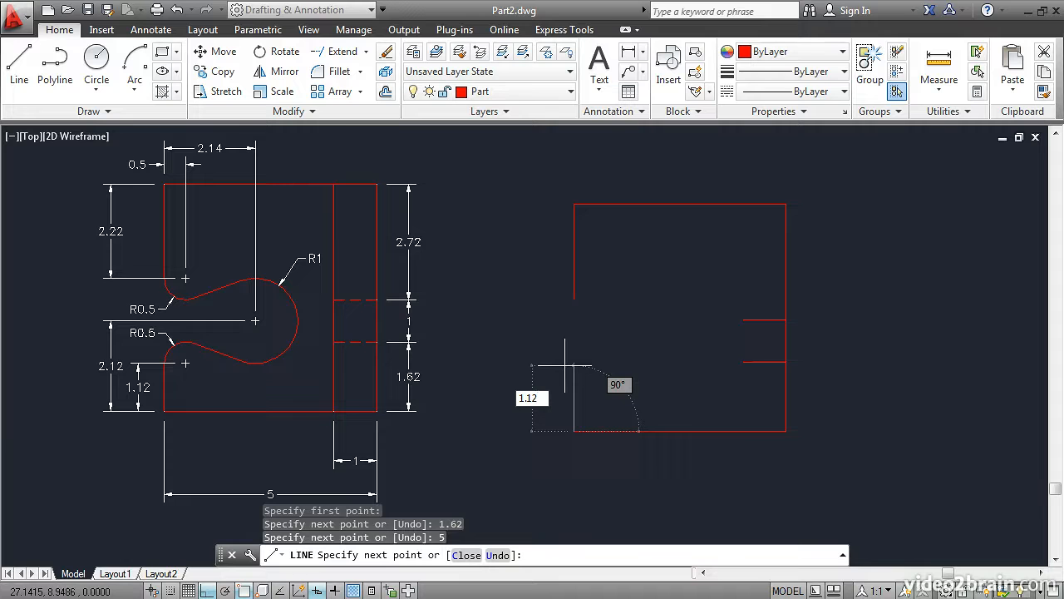
key(Return)
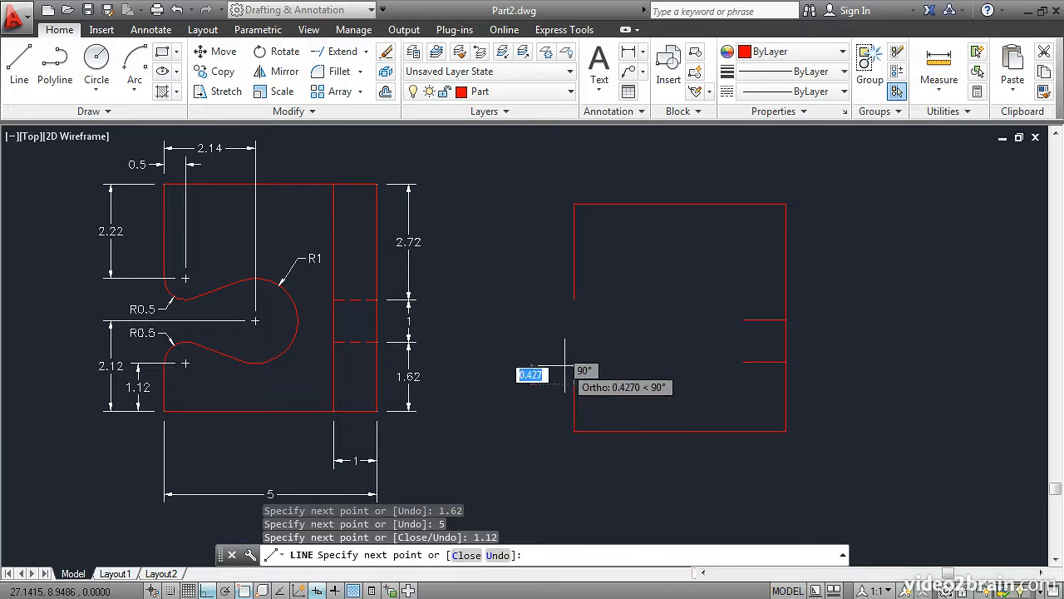
key(Return)
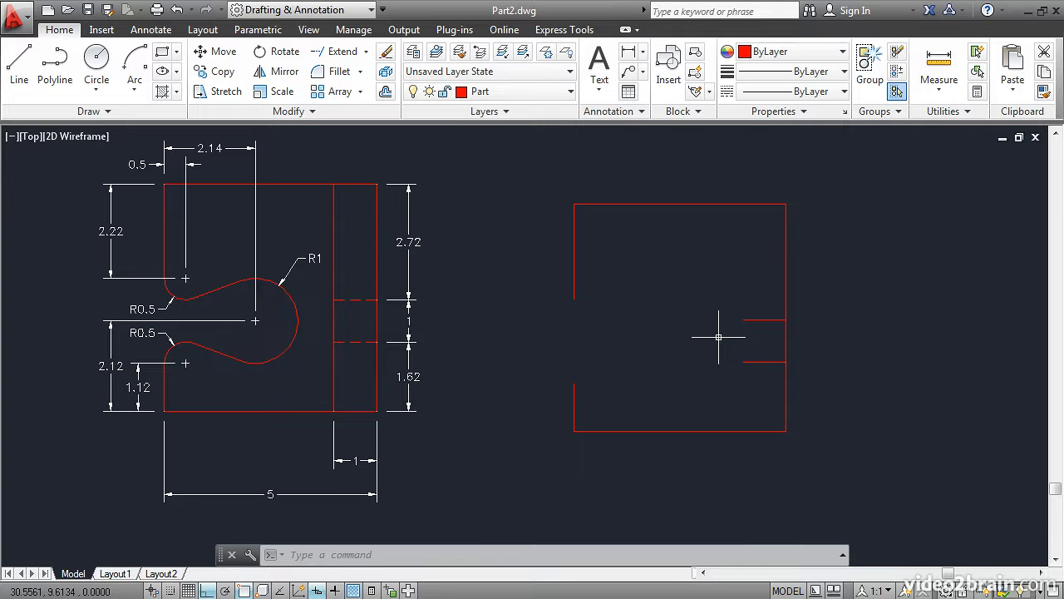
Step: Draw a vertical line from the inner end of the upper 1-unit horizontal line, perpendicular to the new part's top edge
text(l)
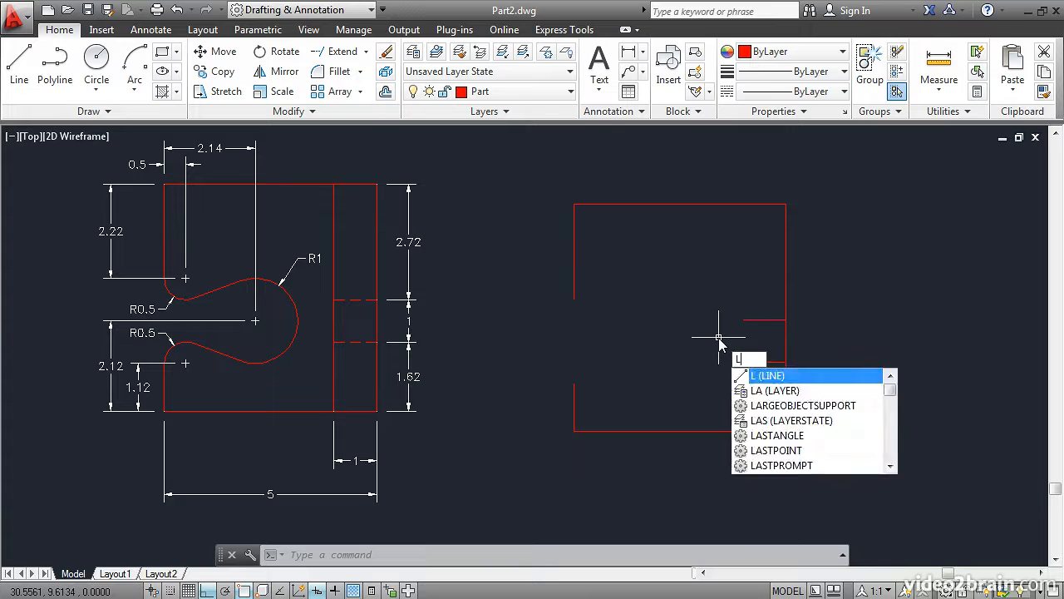
key(Return)
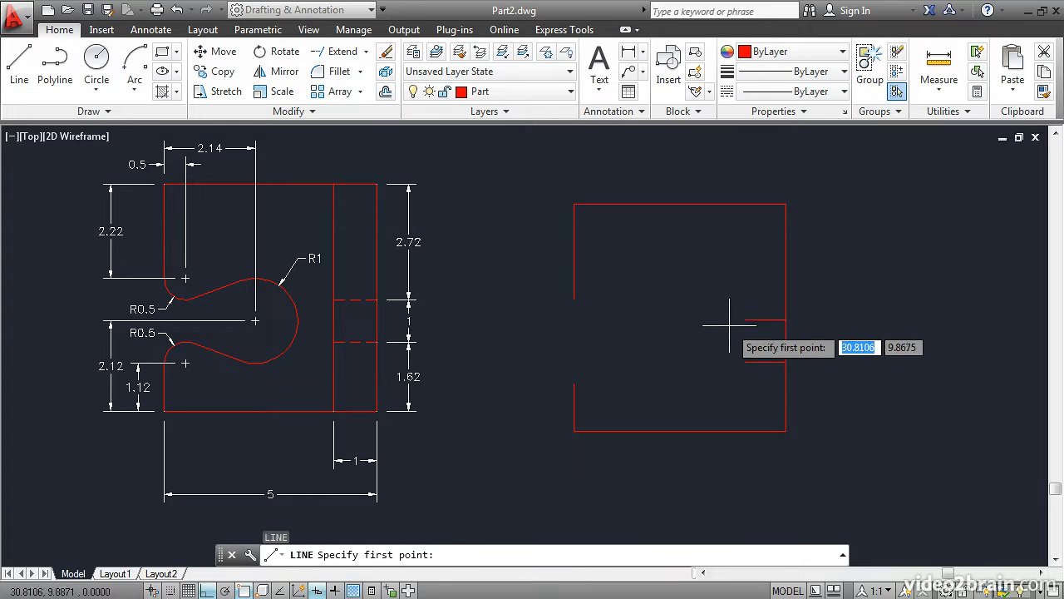
click(744, 319)
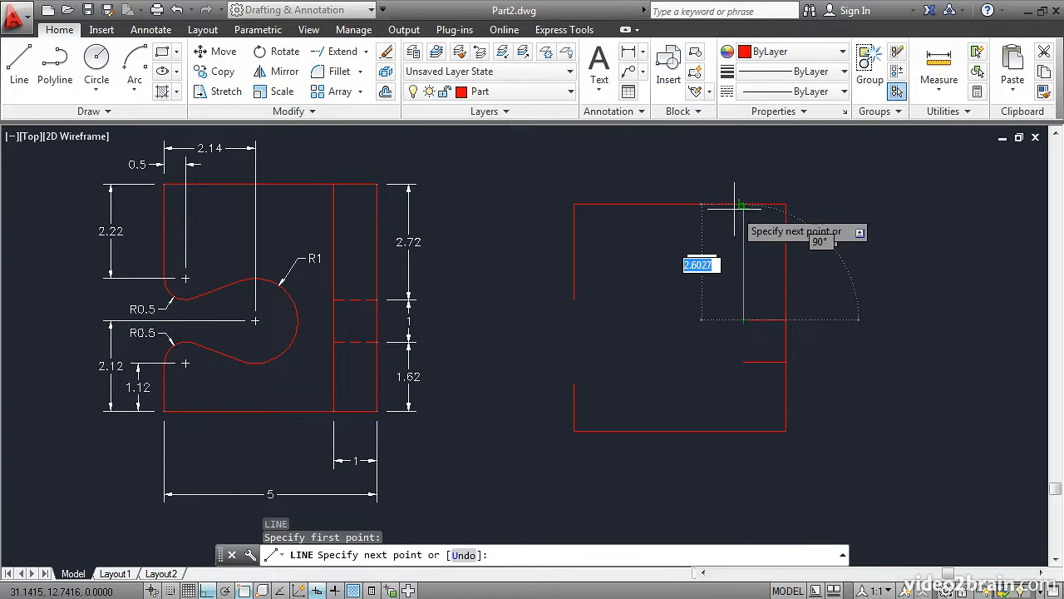
click(680, 208)
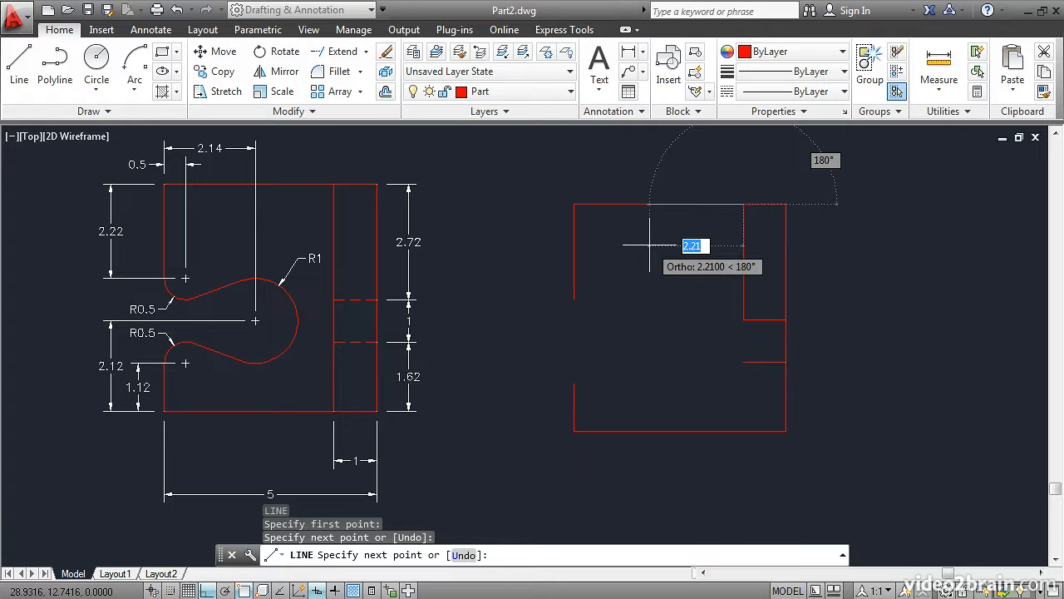
key(Return)
Step: Draw a vertical line from the inner end of the upper 1-unit horizontal line down perpendicular to the new part's bottom edge
key(Return)
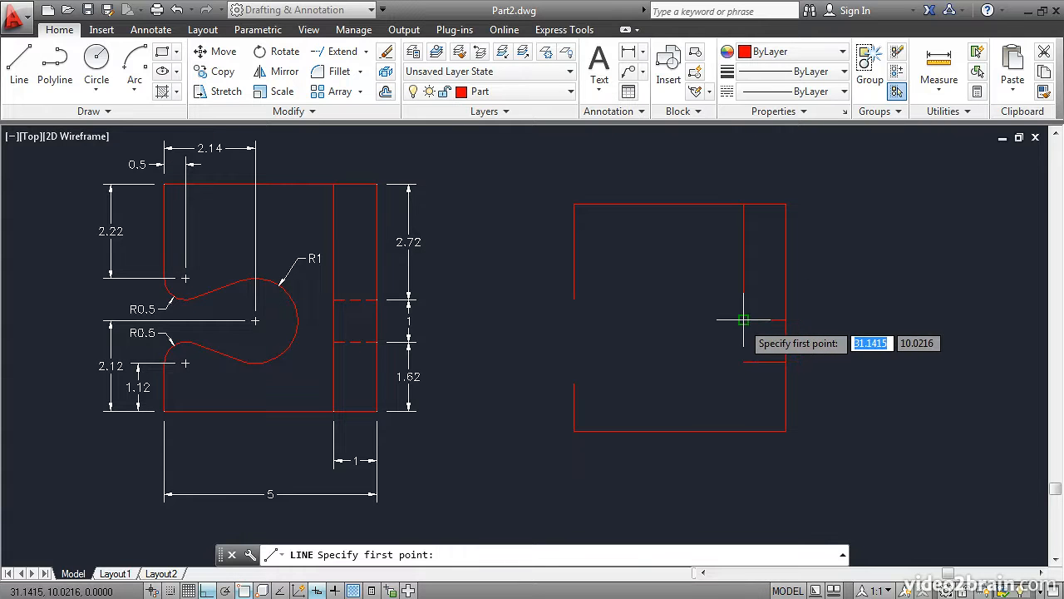
click(743, 319)
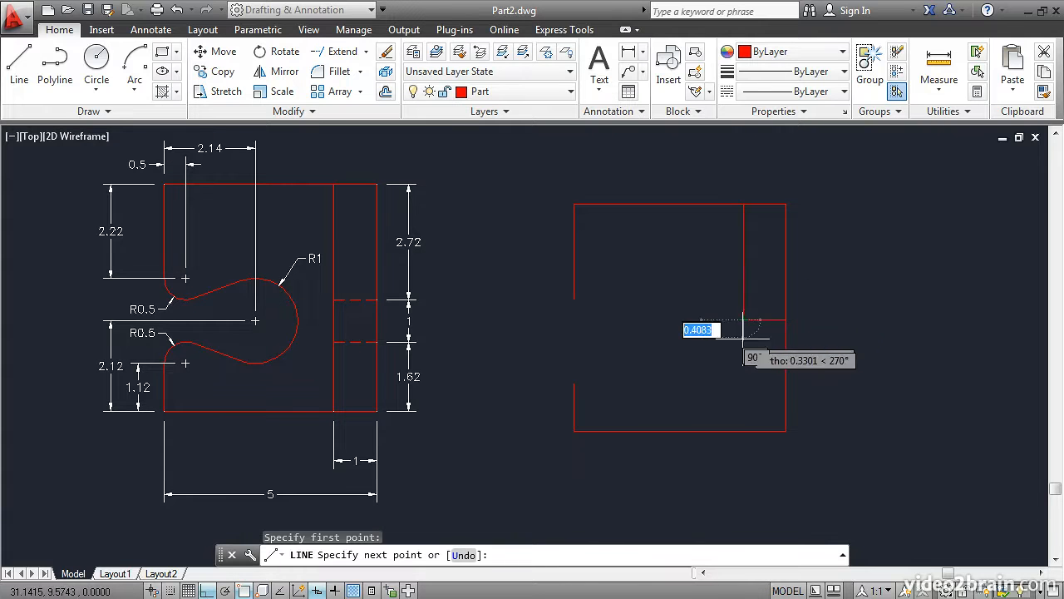
click(728, 426)
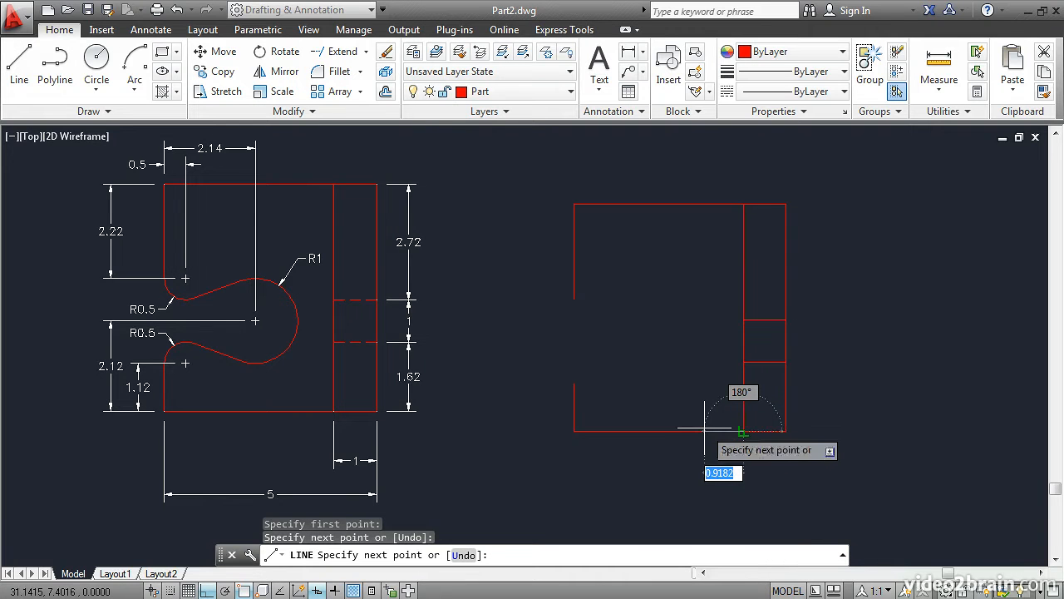
key(Return)
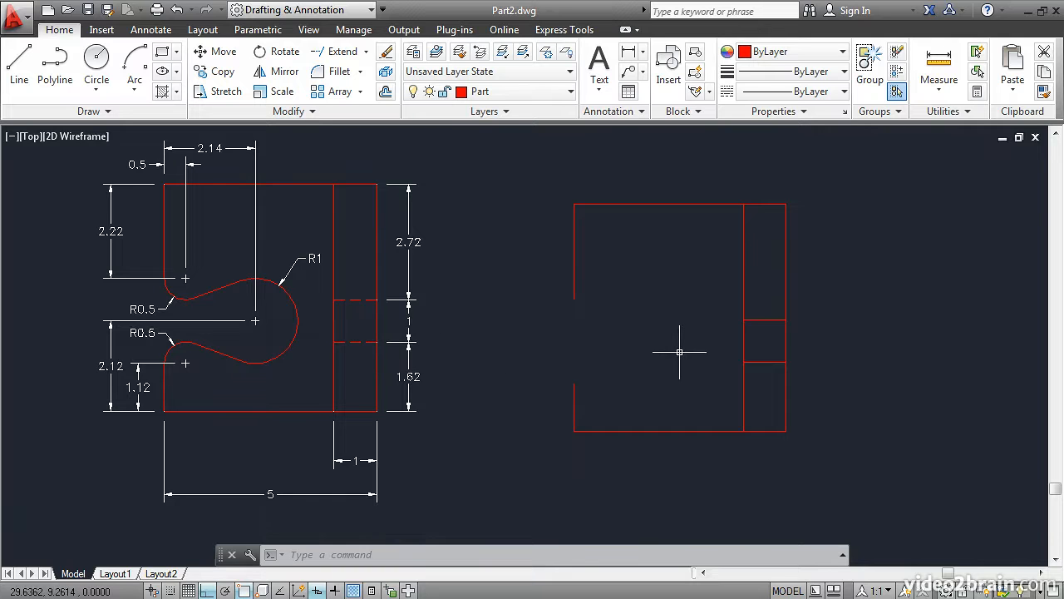
Step: Set the linetype of the new part's two short horizontal lines to HIDDEN, and close the object properties
click(764, 362)
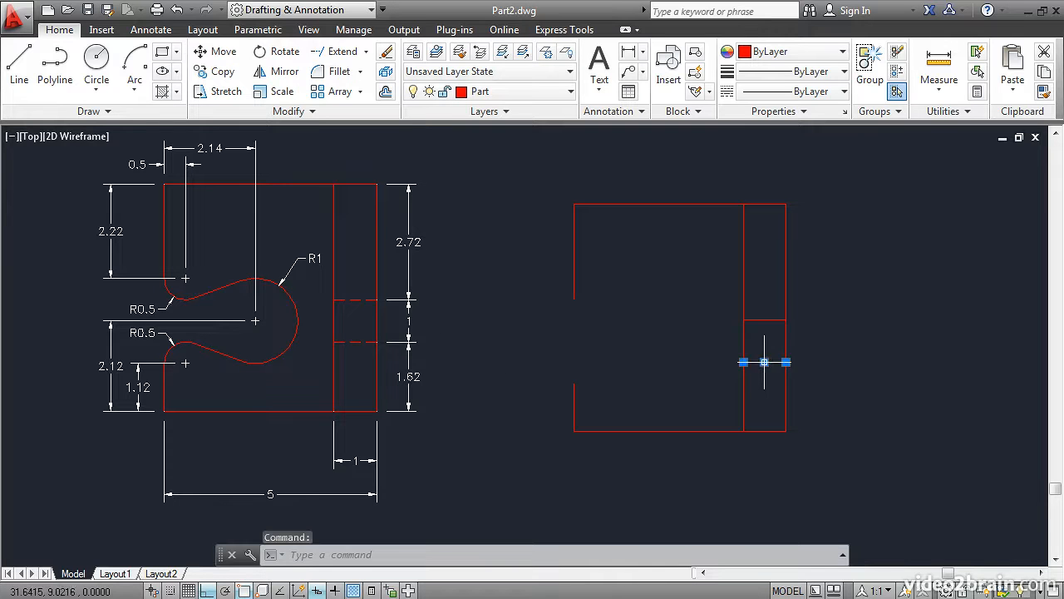
click(764, 319)
right_click(764, 225)
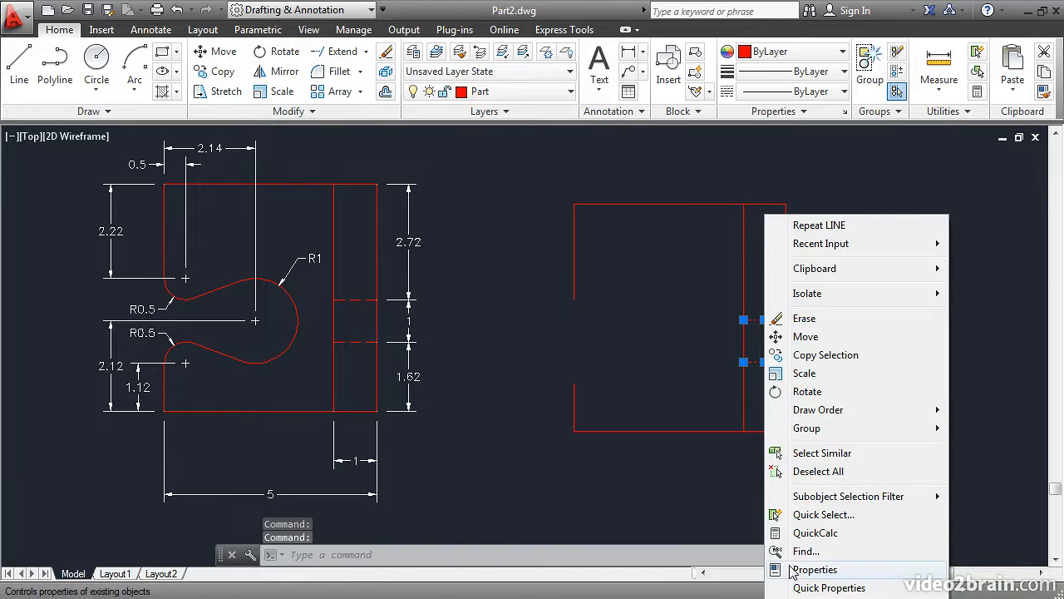
click(815, 569)
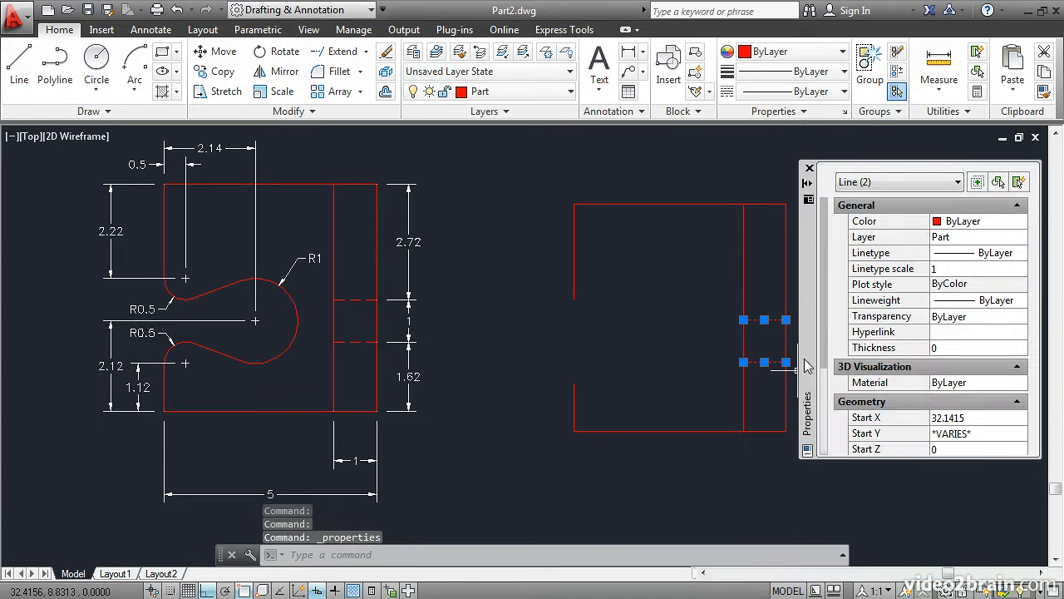
click(956, 258)
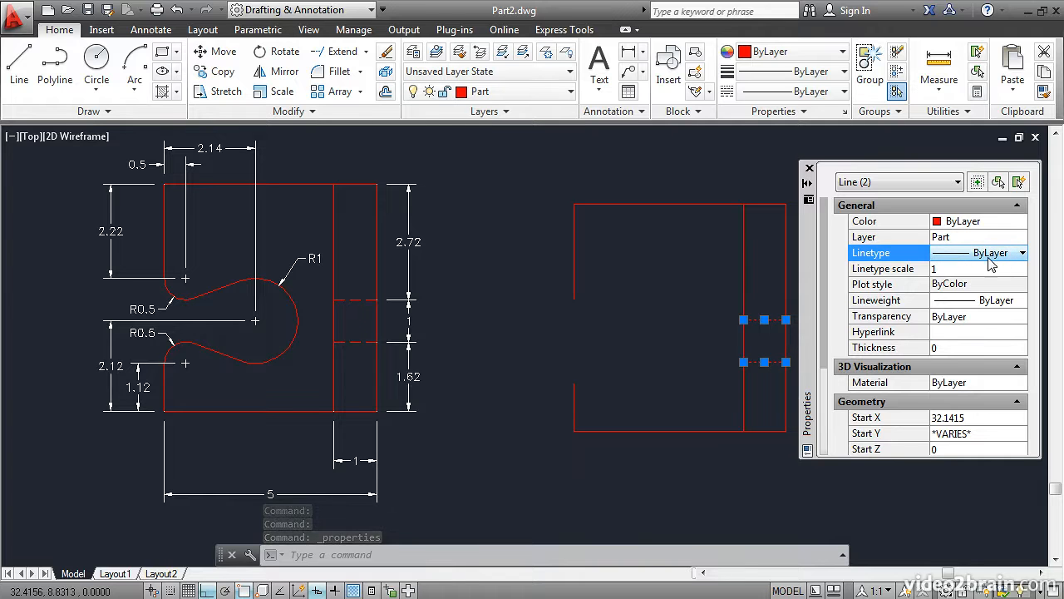
click(1023, 253)
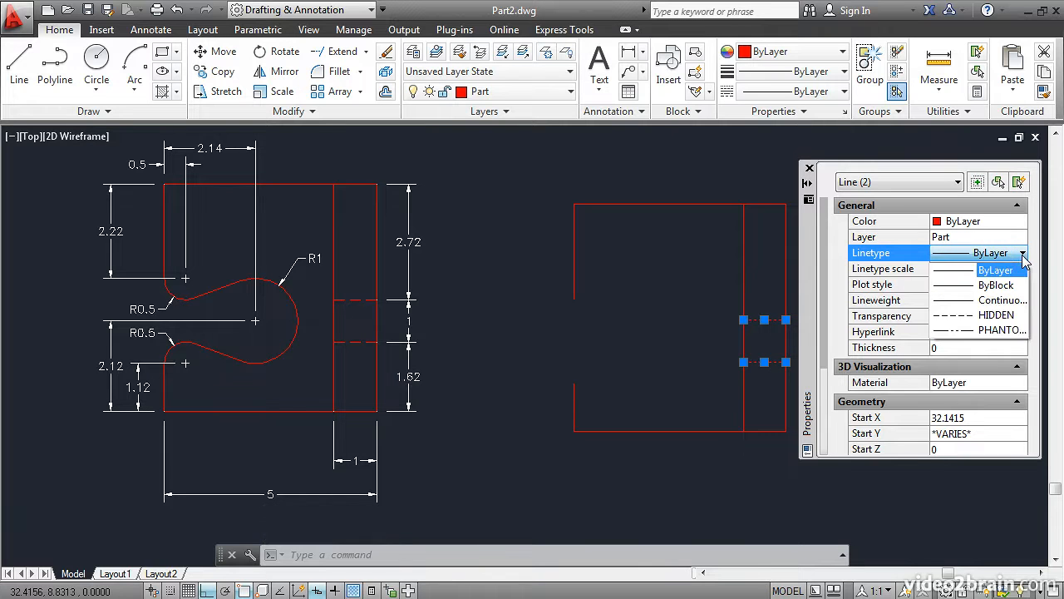
click(998, 318)
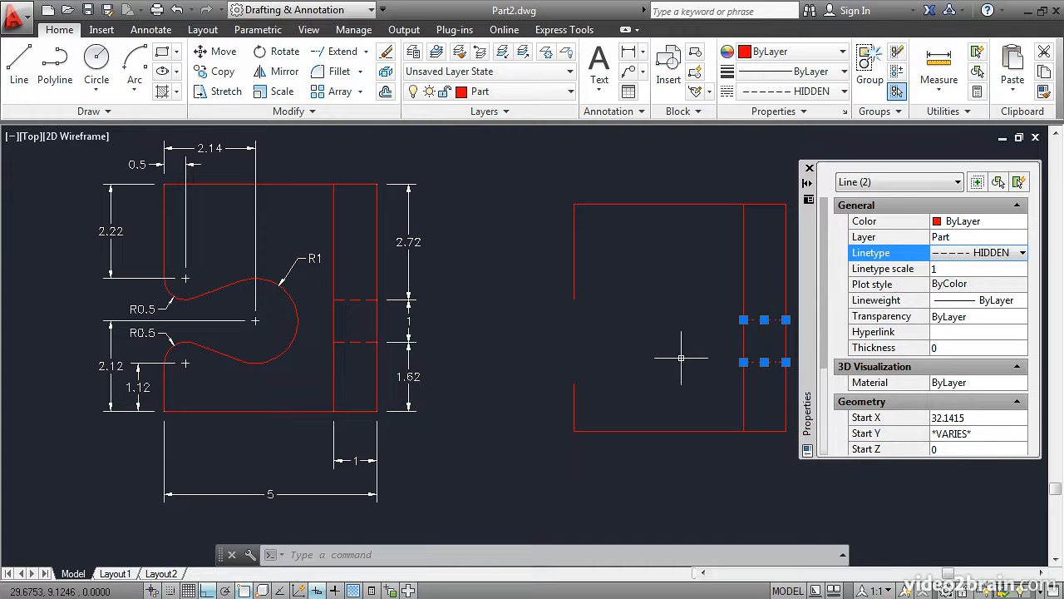
key(Escape)
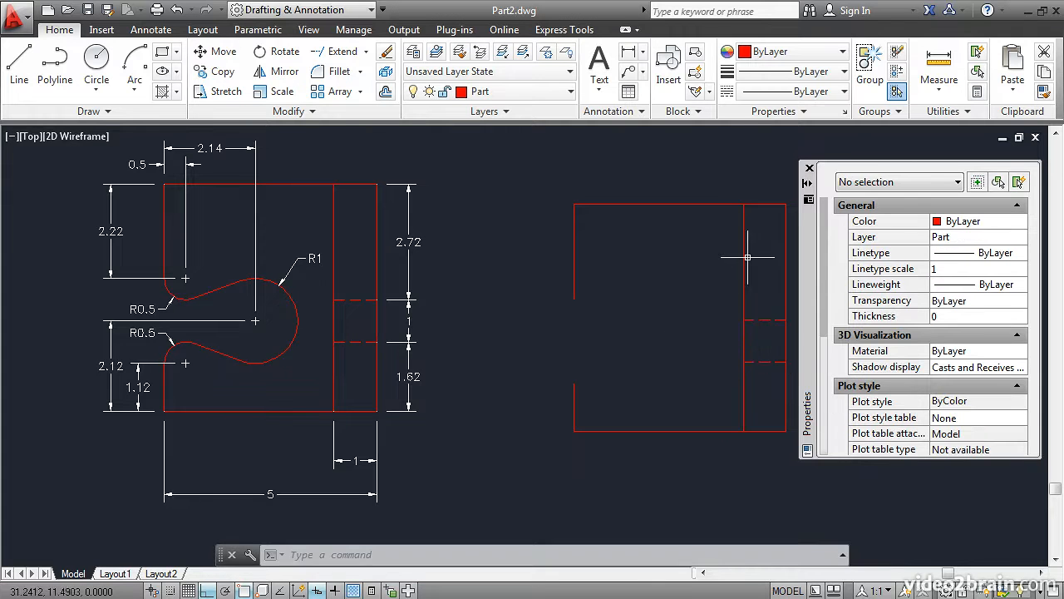
click(809, 170)
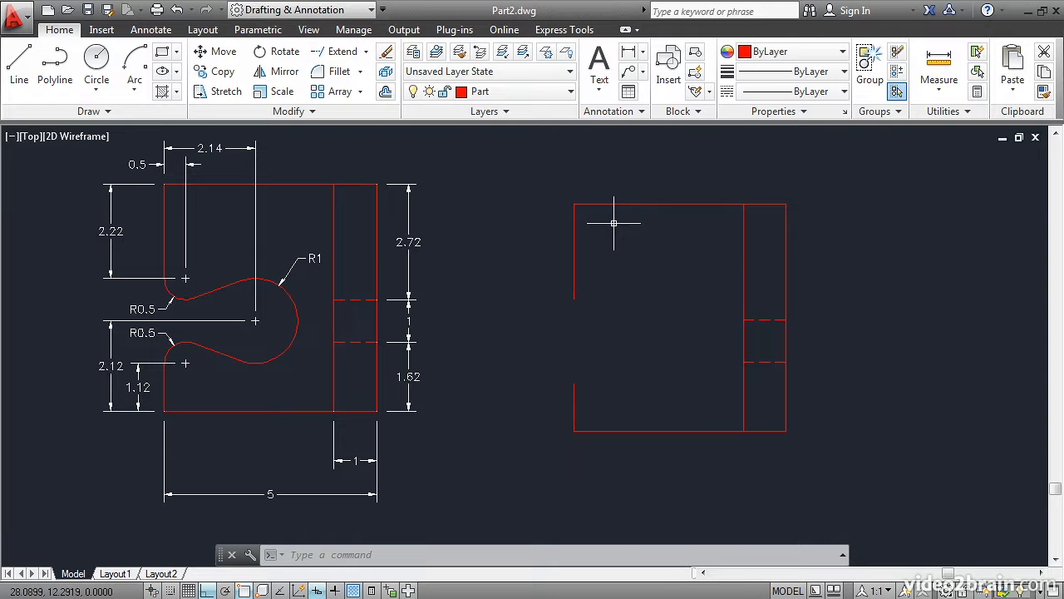
Step: Using the From snap, start a line at offset @2.14,0 from the new part's upper-left corner and draw it about 4.95 units down
click(25, 65)
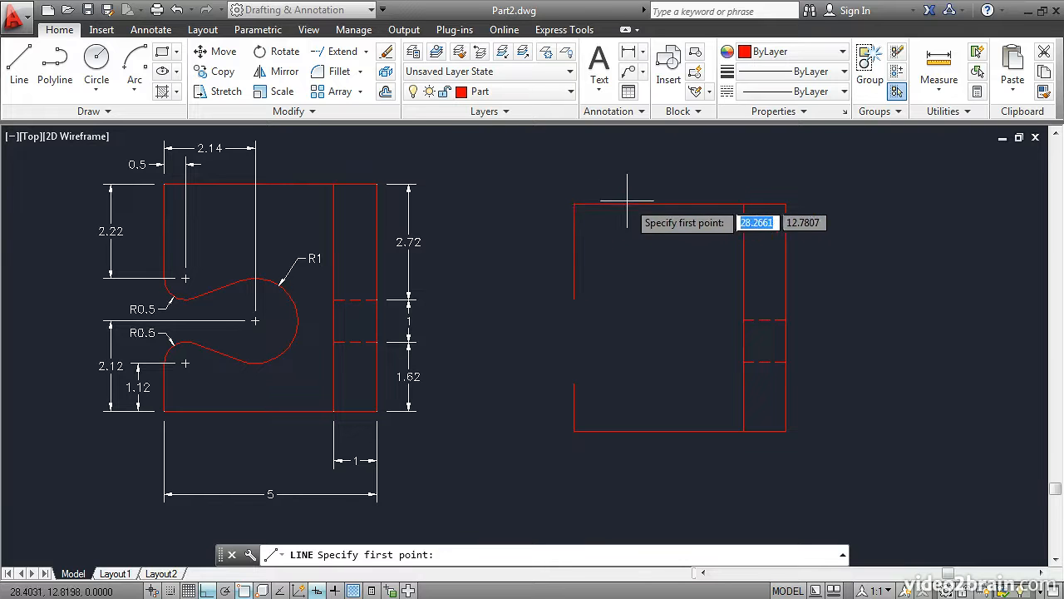
shift+right_click(652, 251)
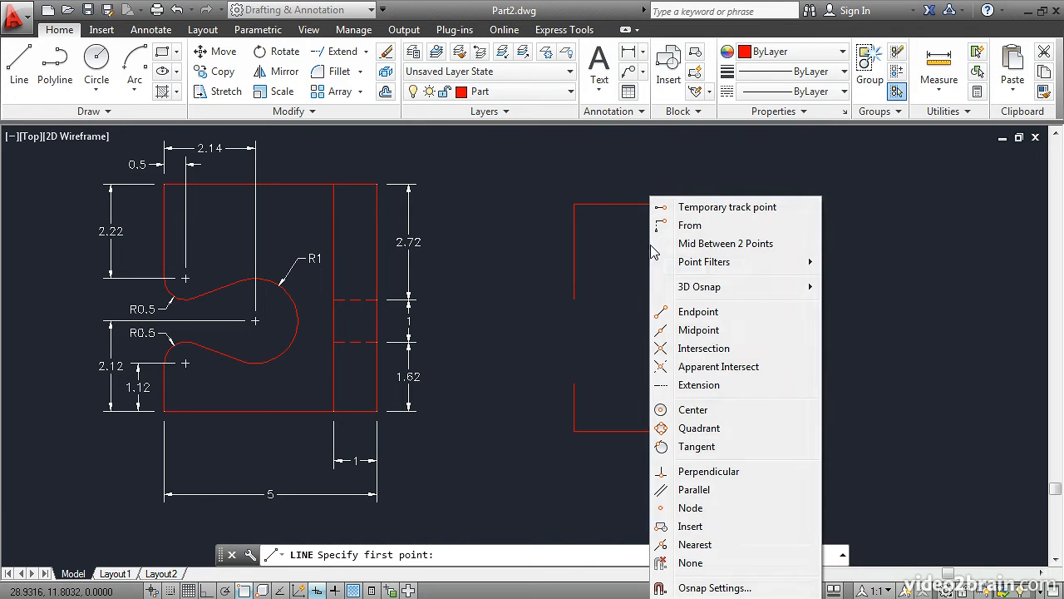
click(697, 228)
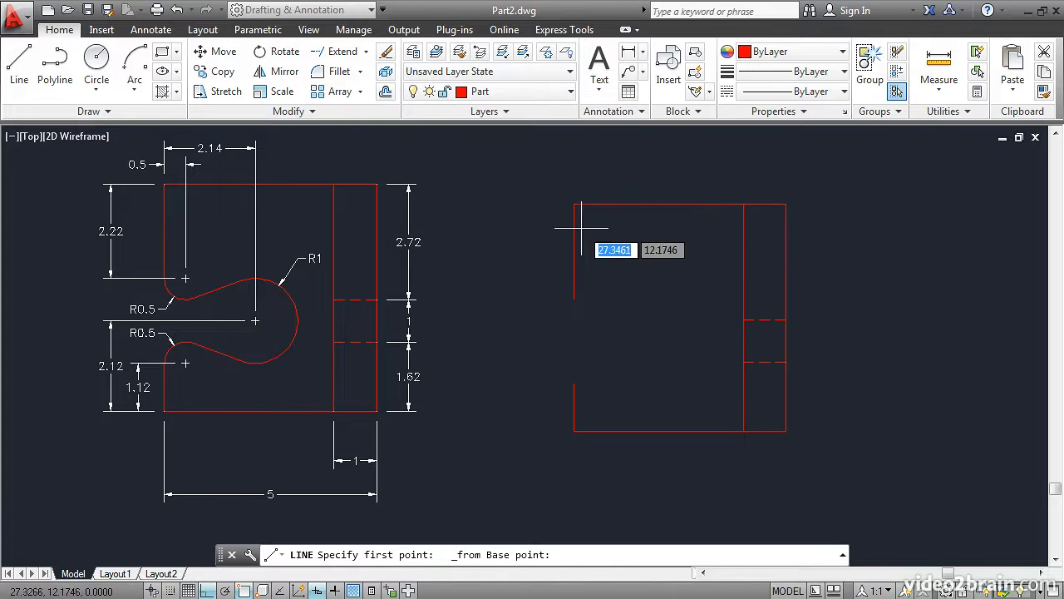
click(574, 203)
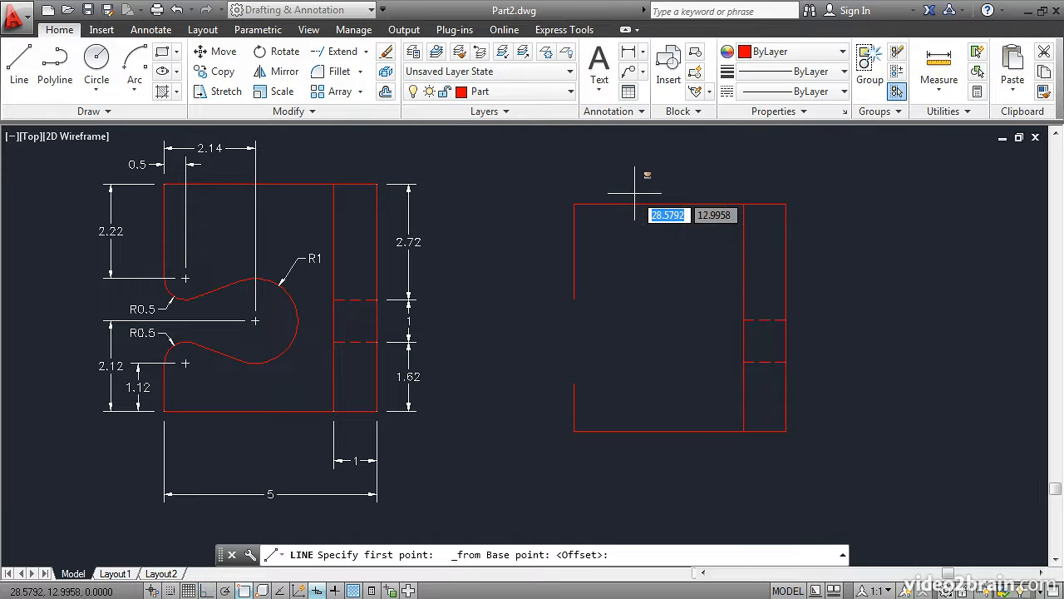
text(@)
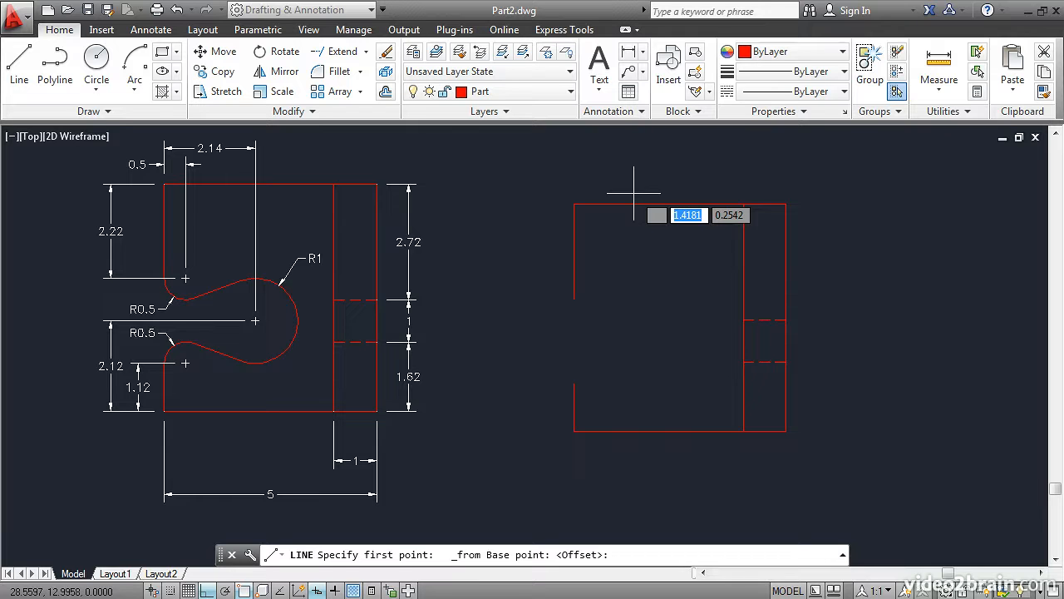
text(2)
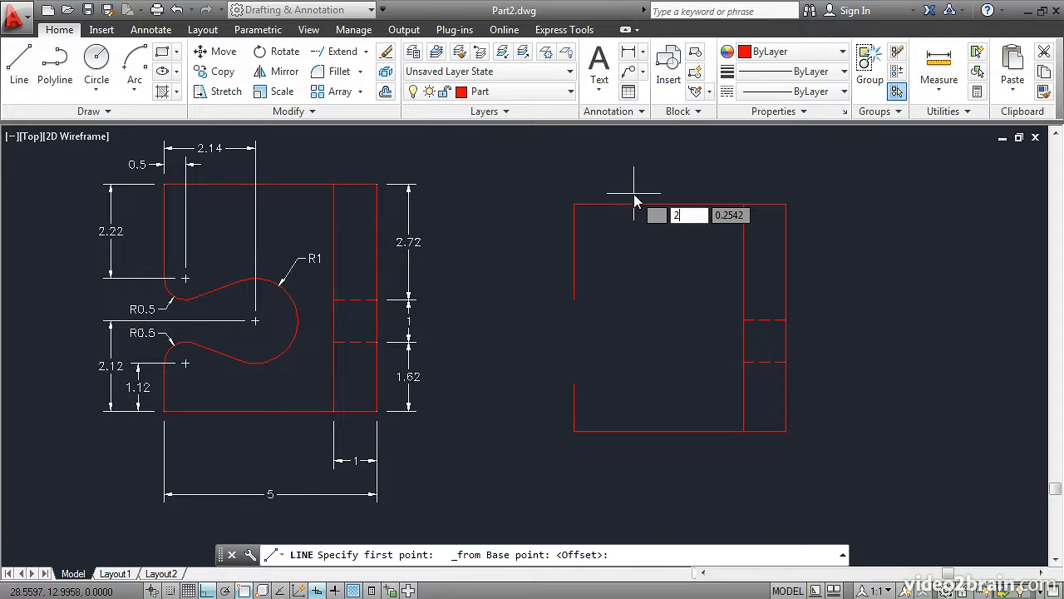
text(.14)
key(Tab)
text(0)
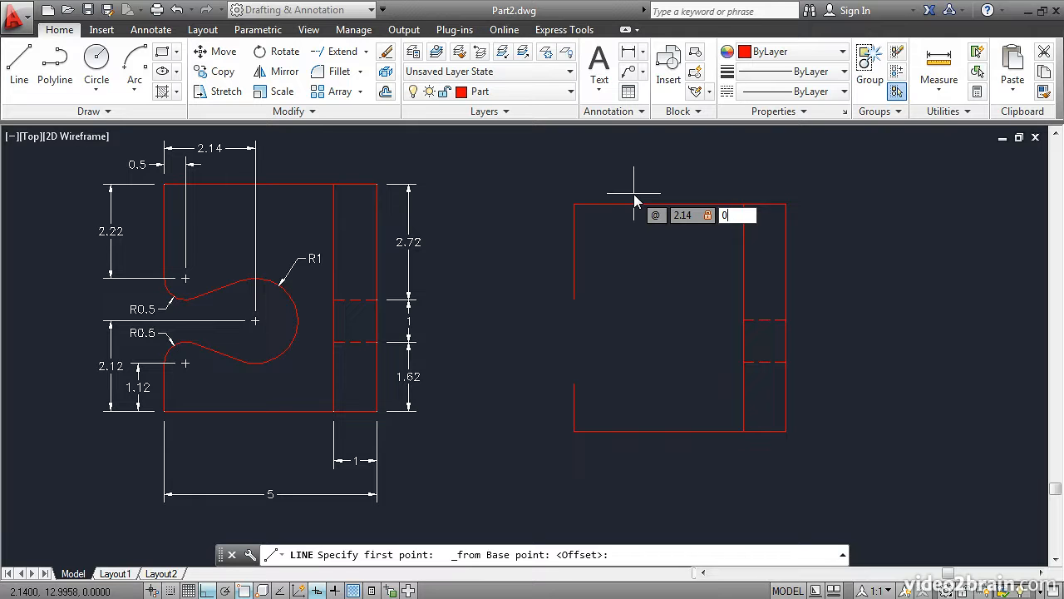
key(Return)
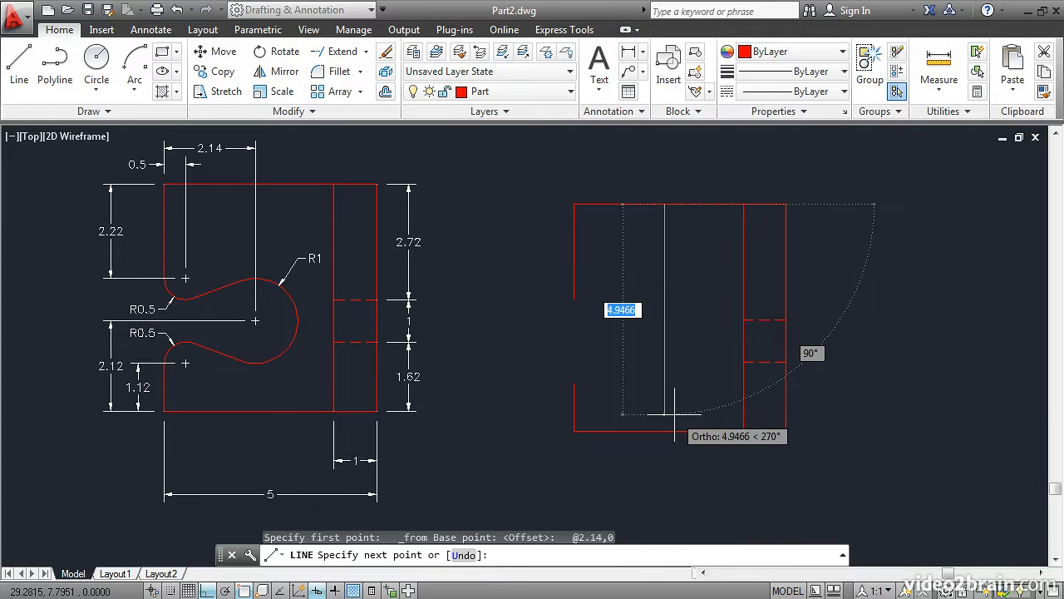
click(674, 413)
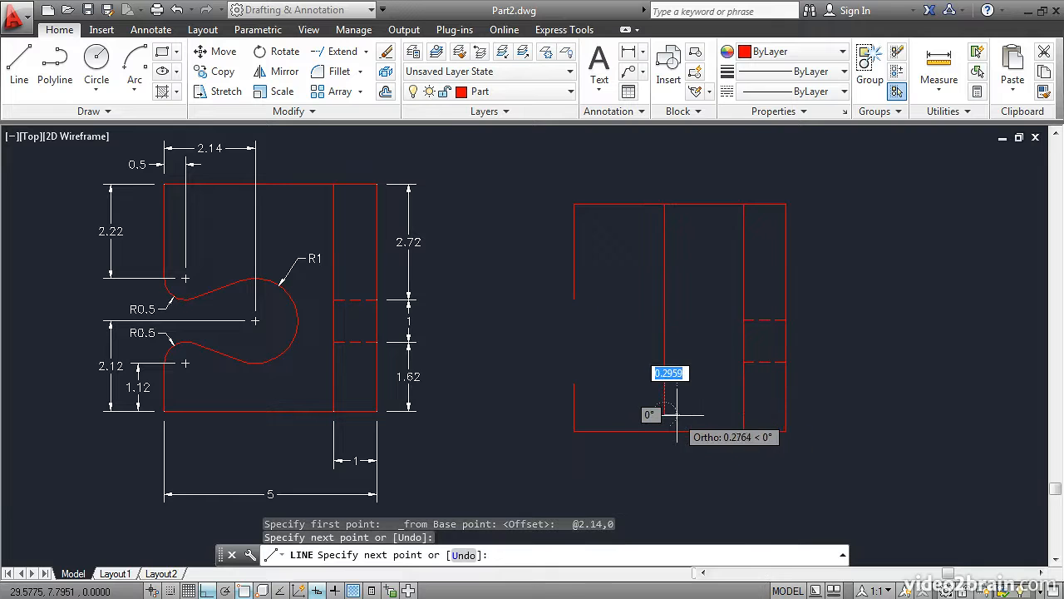
key(Return)
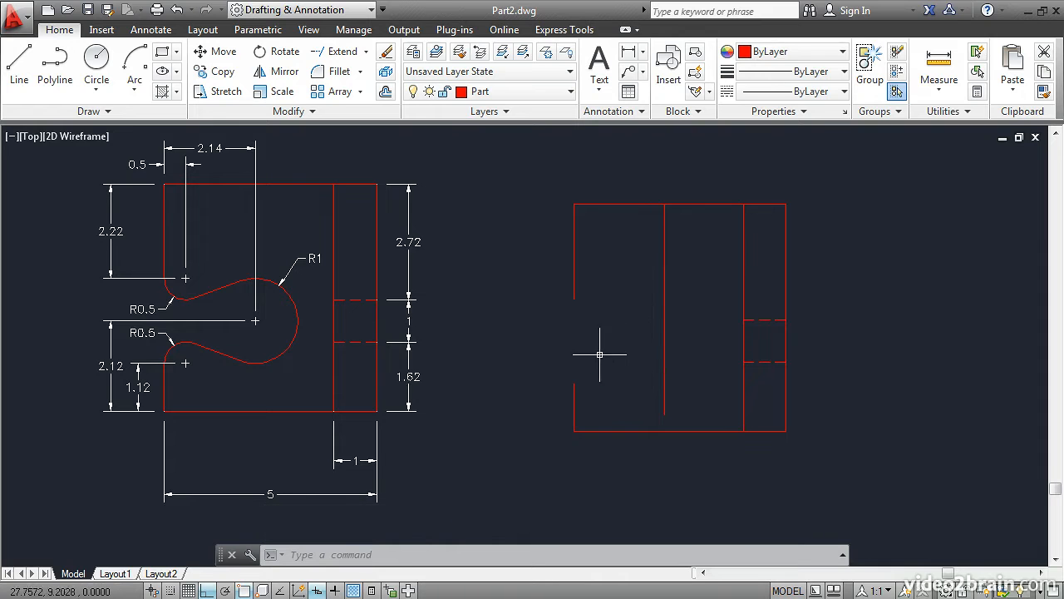
Step: Using the From snap, start a line at offset @0,2.12 from the new part's lower-left corner and draw it about 3.33 units right
mouse_move(645, 359)
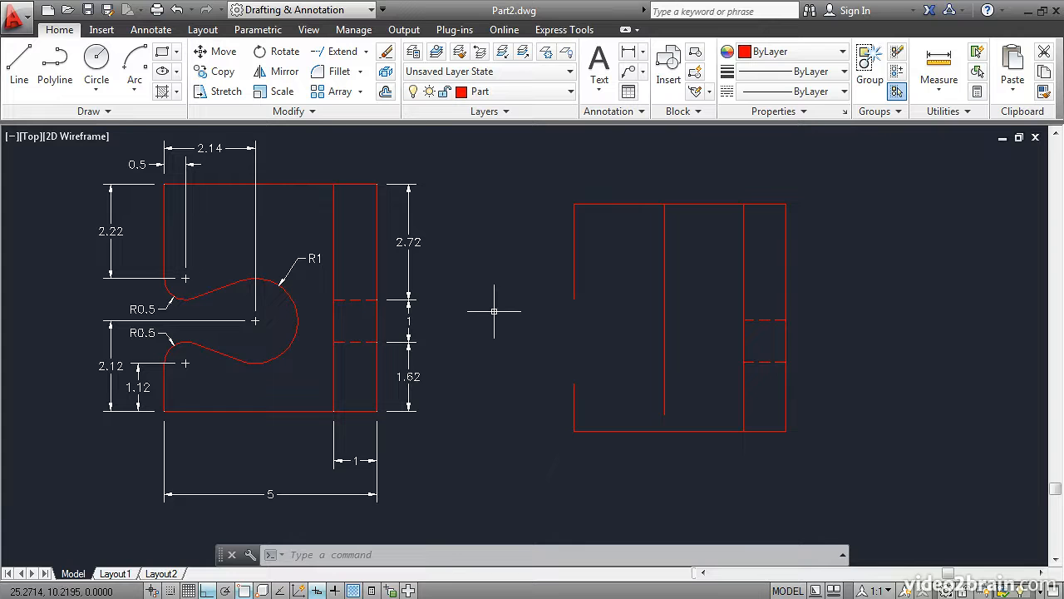
text(l)
key(Return)
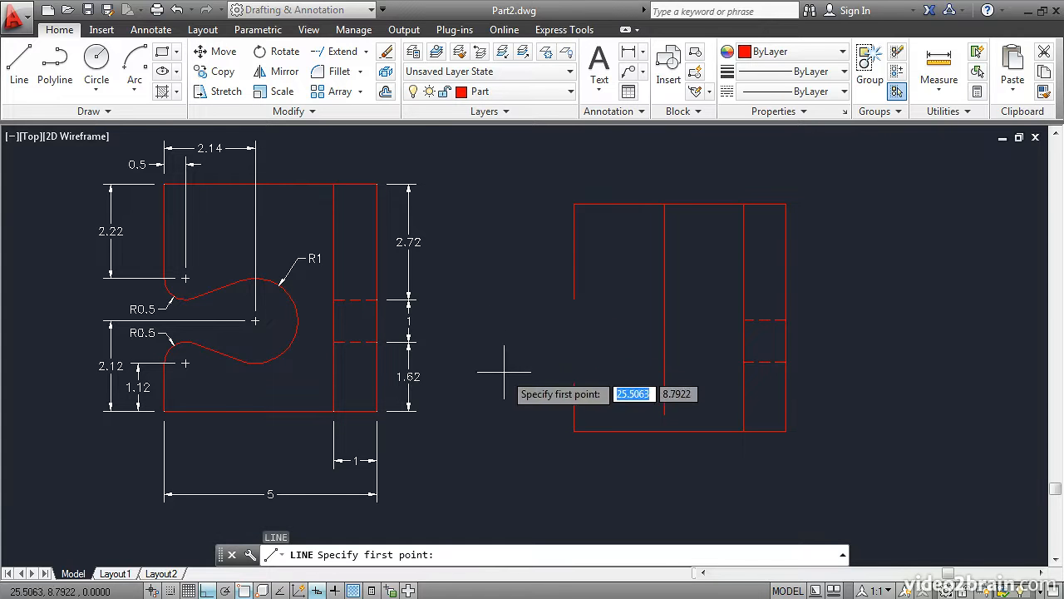
shift+right_click(511, 299)
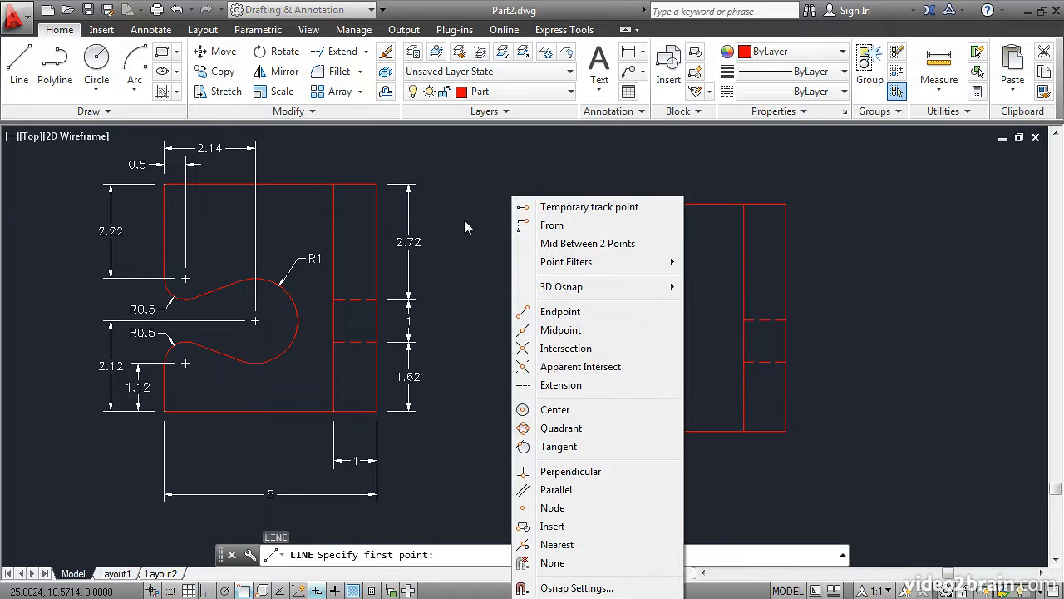
click(550, 225)
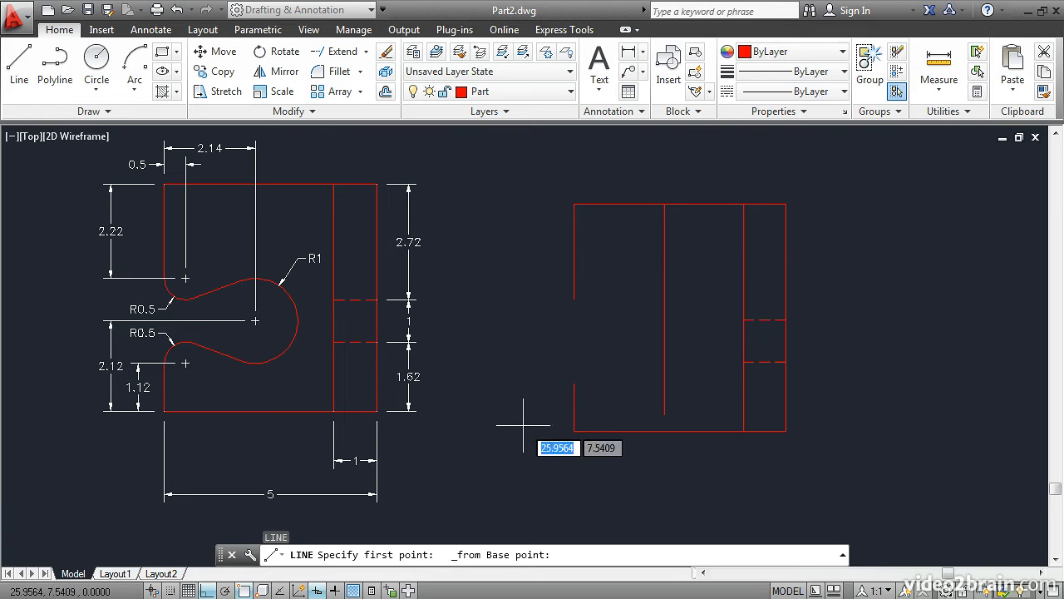
click(572, 430)
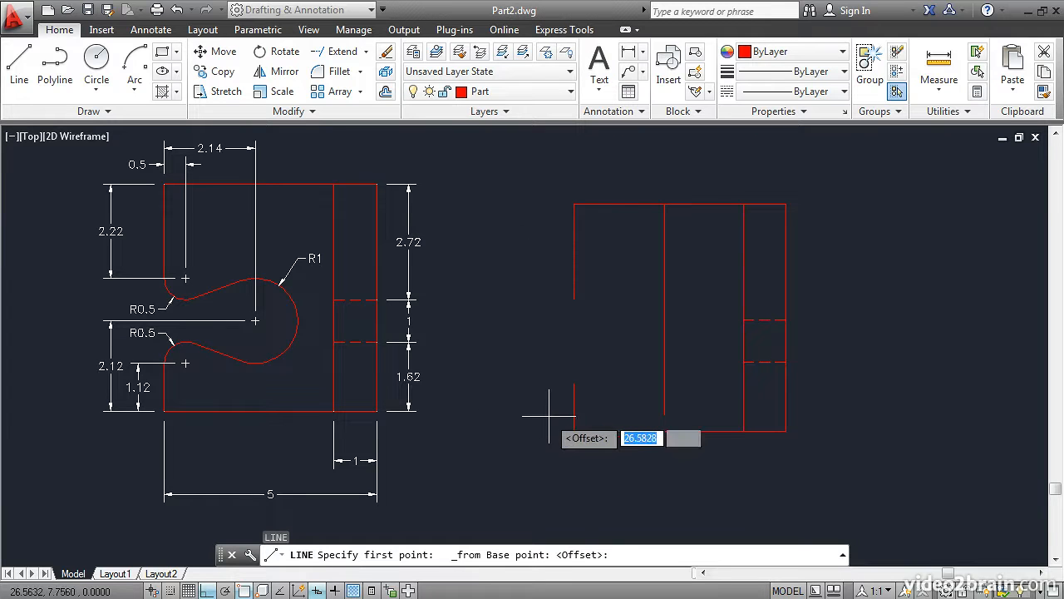
text(@)
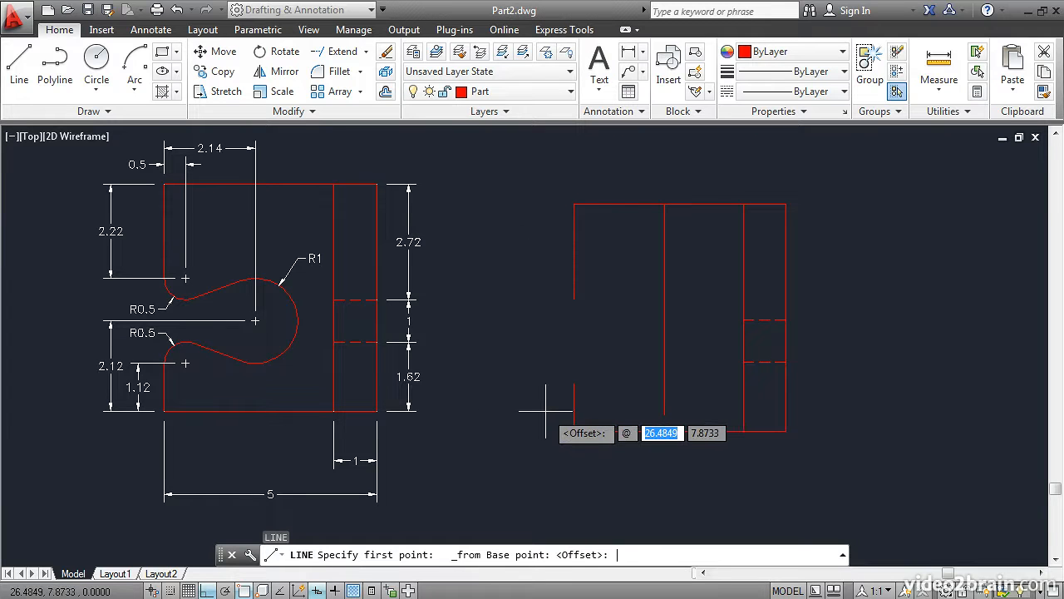
text(0)
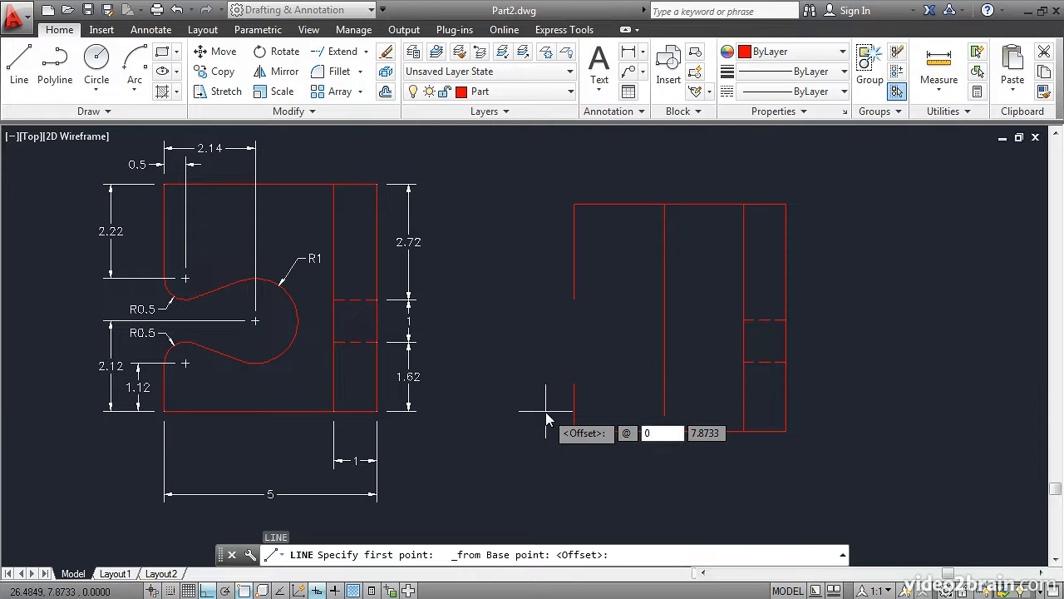
key(Tab)
text(2.1)
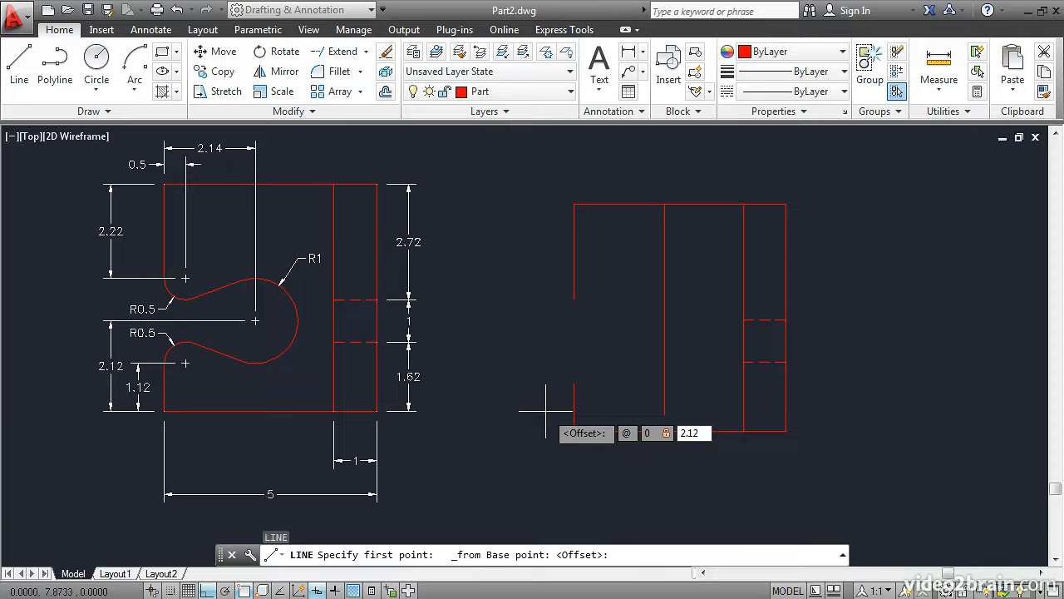
key(Return)
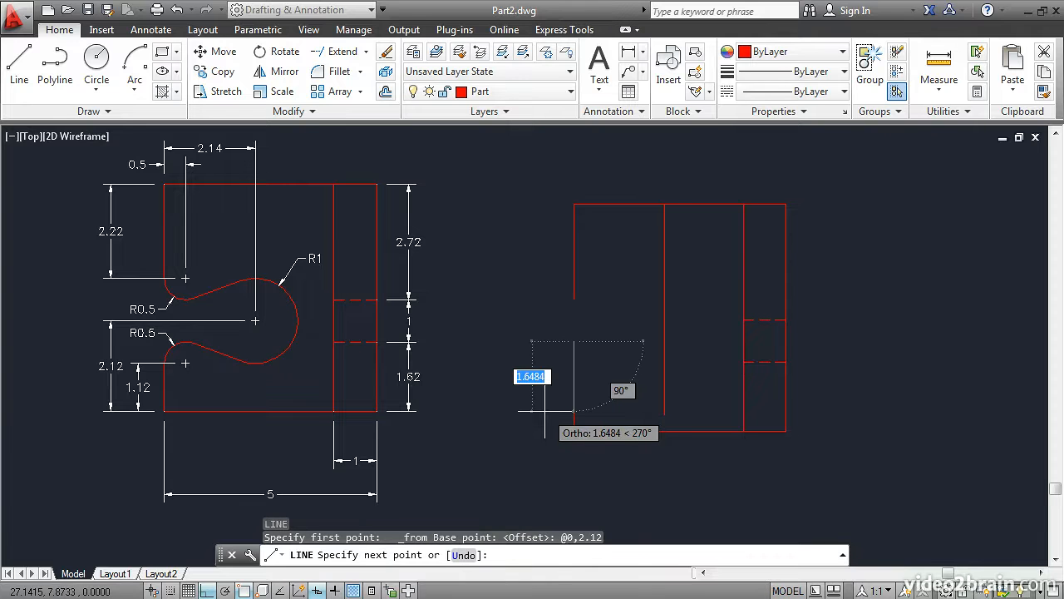
click(715, 341)
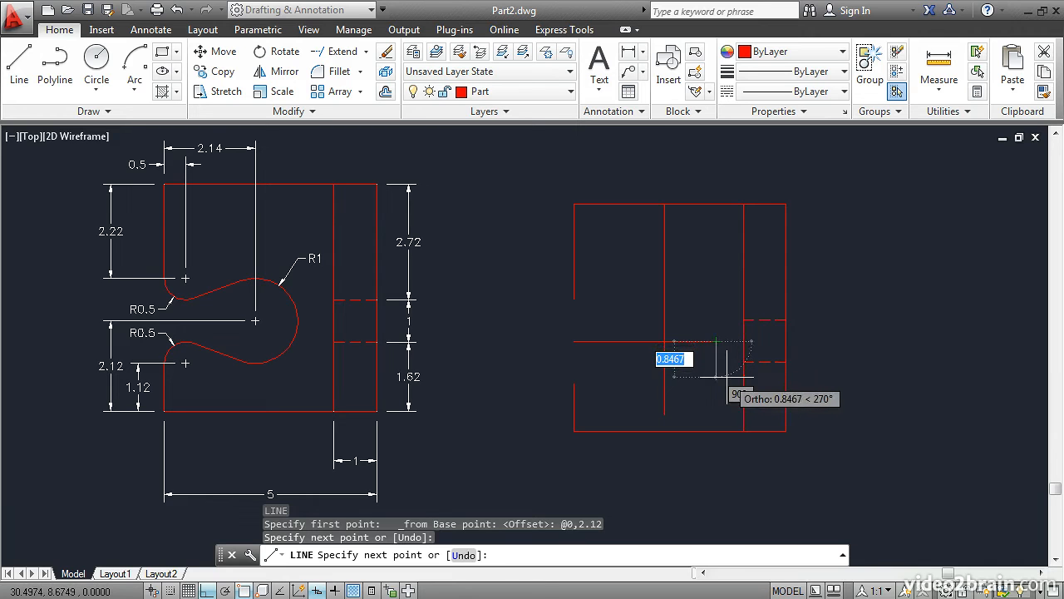
key(Return)
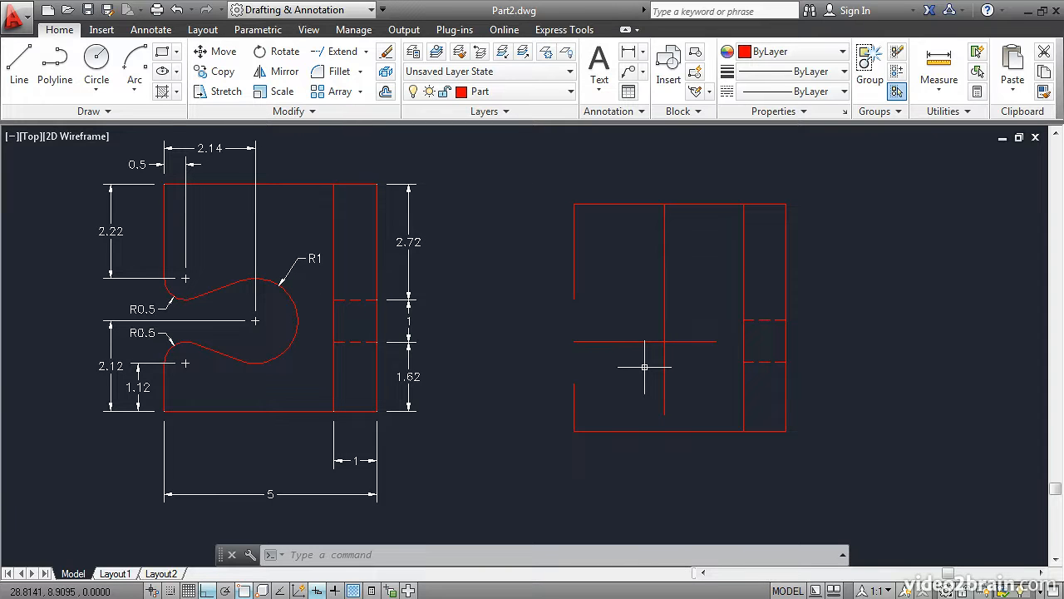
Step: Draw a circle of radius 1 centered on the intersection of the new part's two construction lines, using the Intersection snap
click(100, 90)
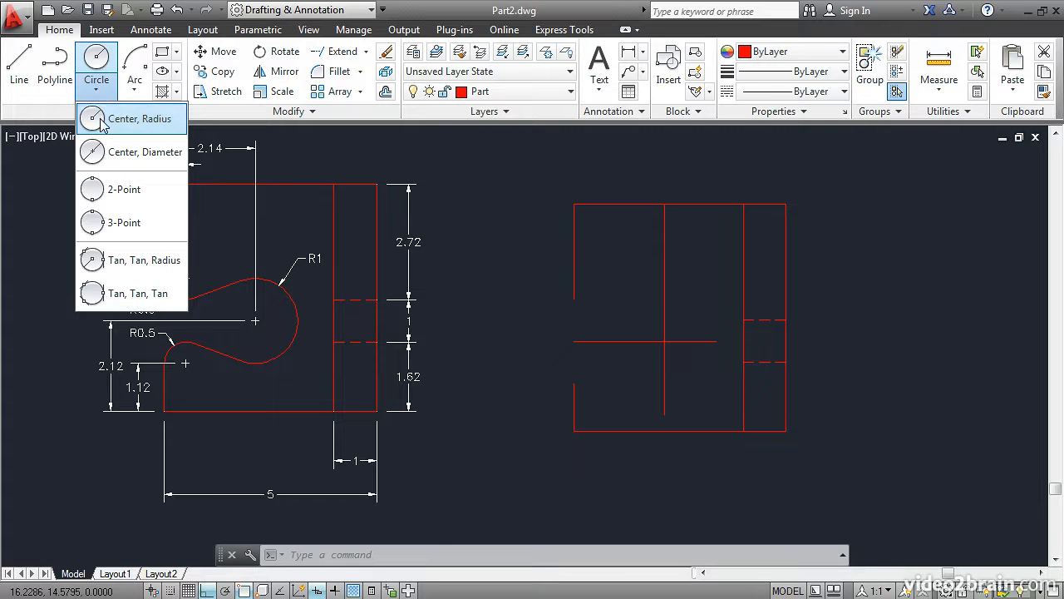
click(102, 119)
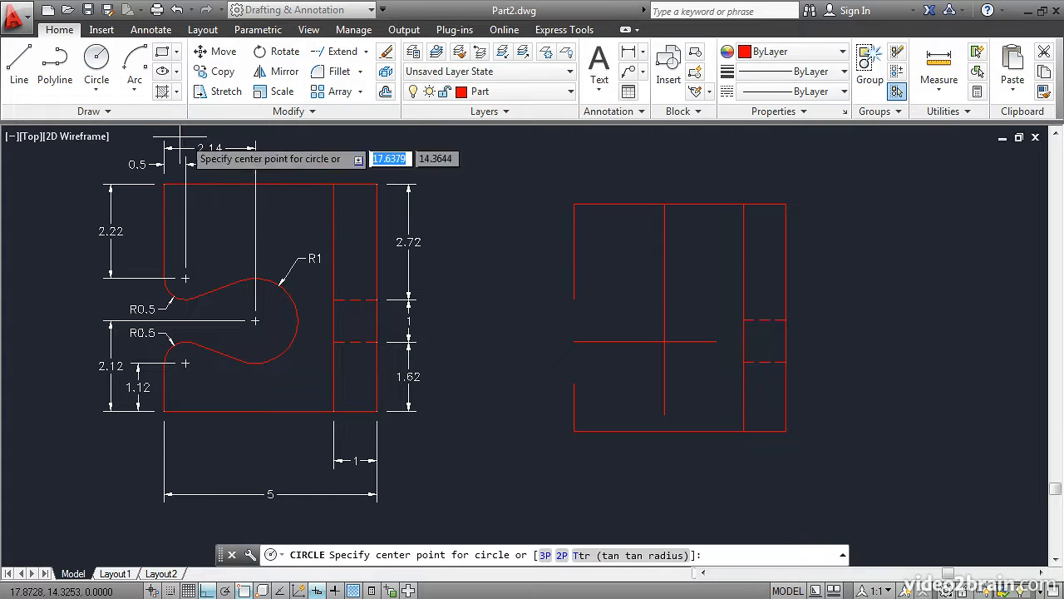
shift+right_click(635, 317)
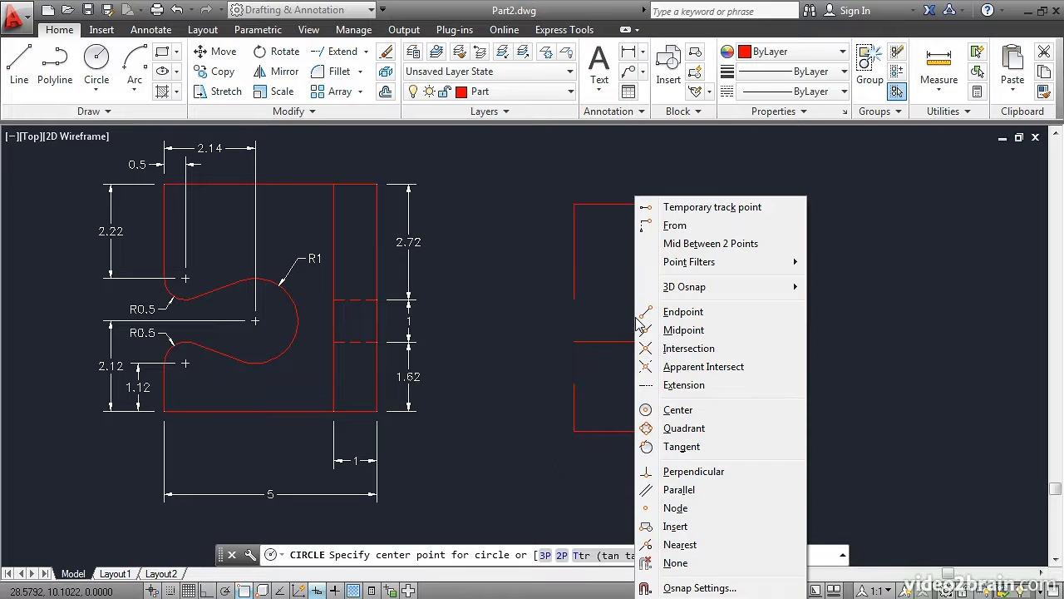
click(687, 348)
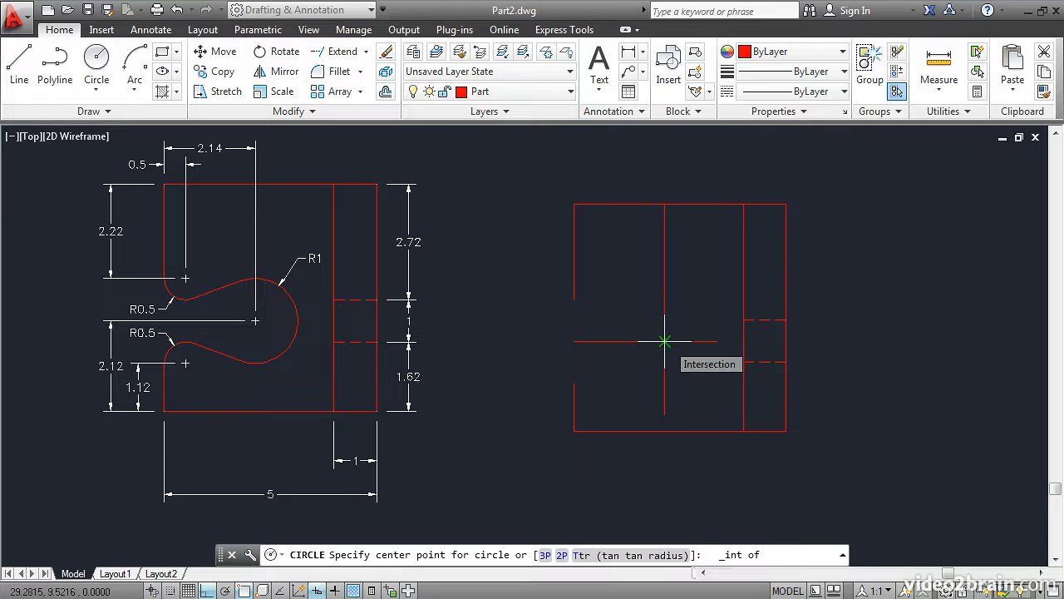
click(664, 341)
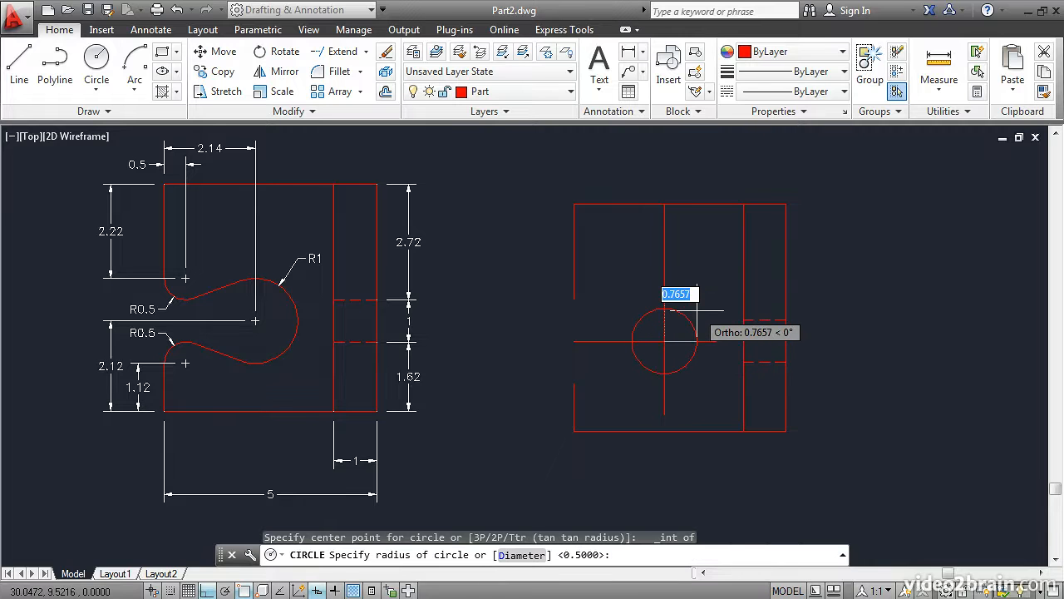
text(1)
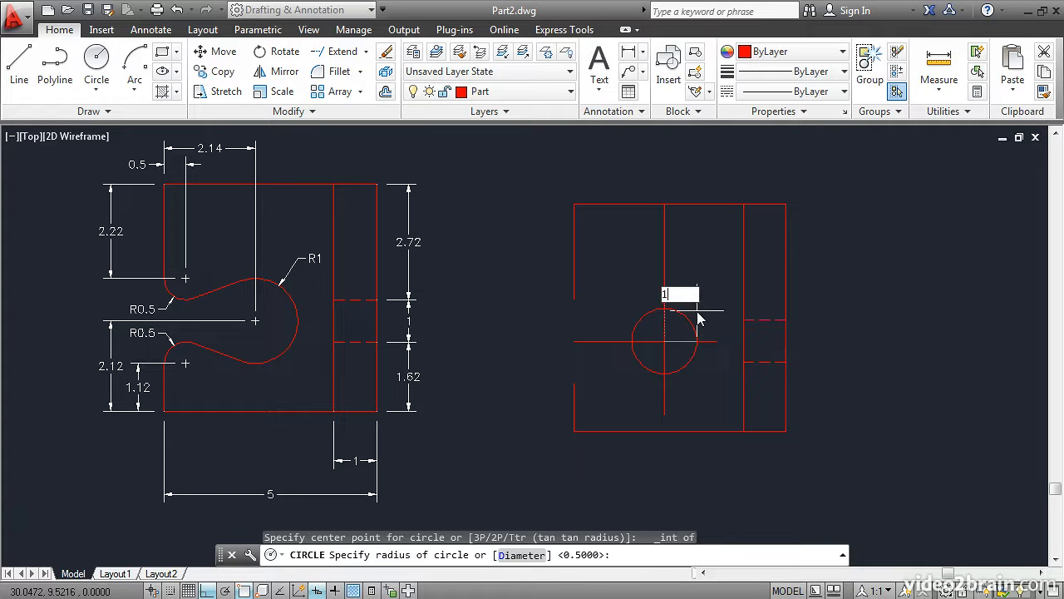
key(Return)
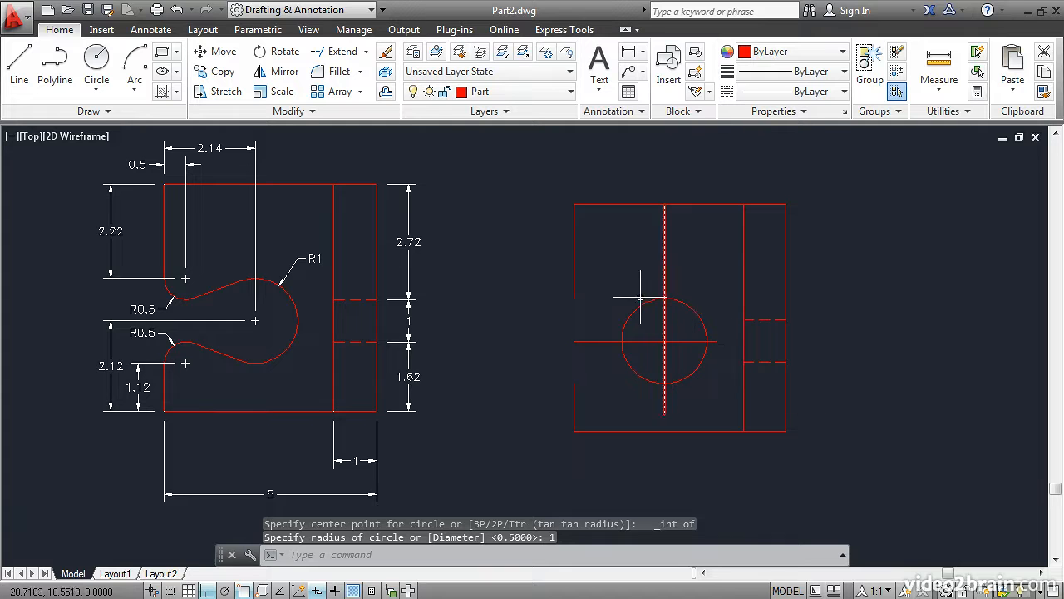
Step: Offset the new part's upper and lower left edge segments 0.5 units inward
click(385, 93)
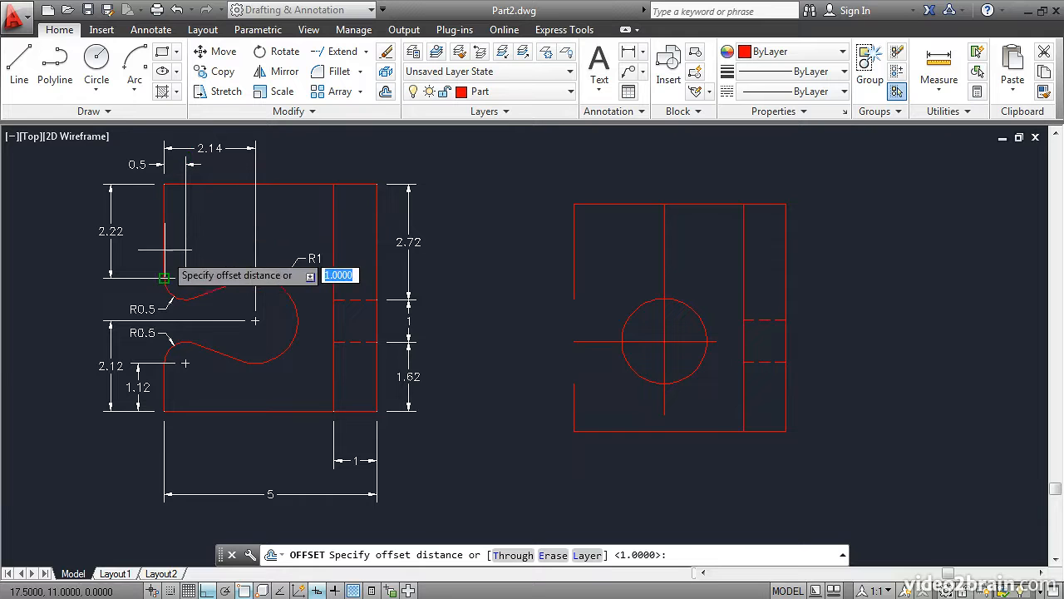
text(.5)
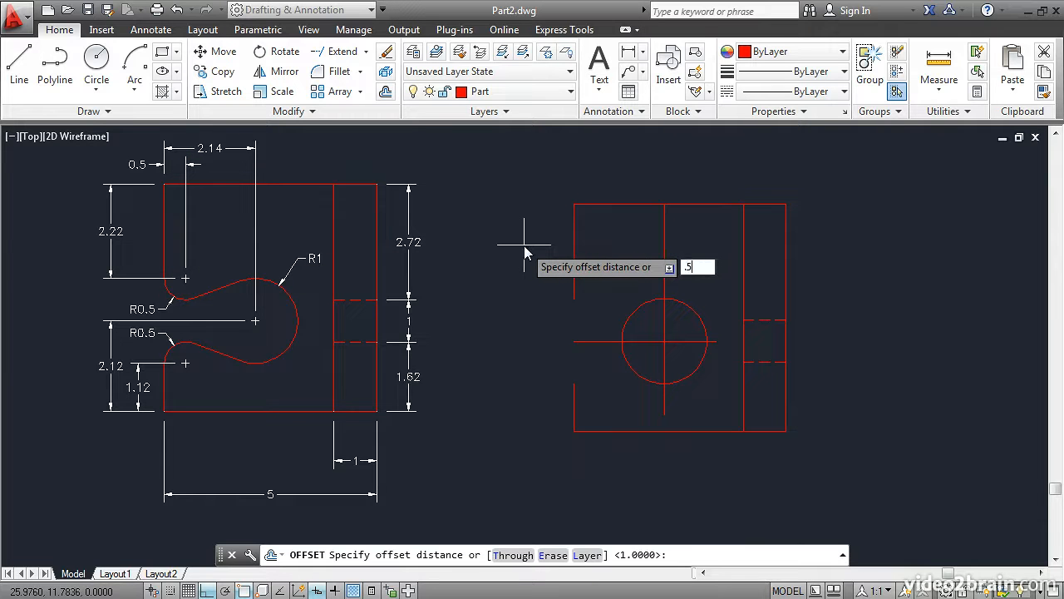
key(Return)
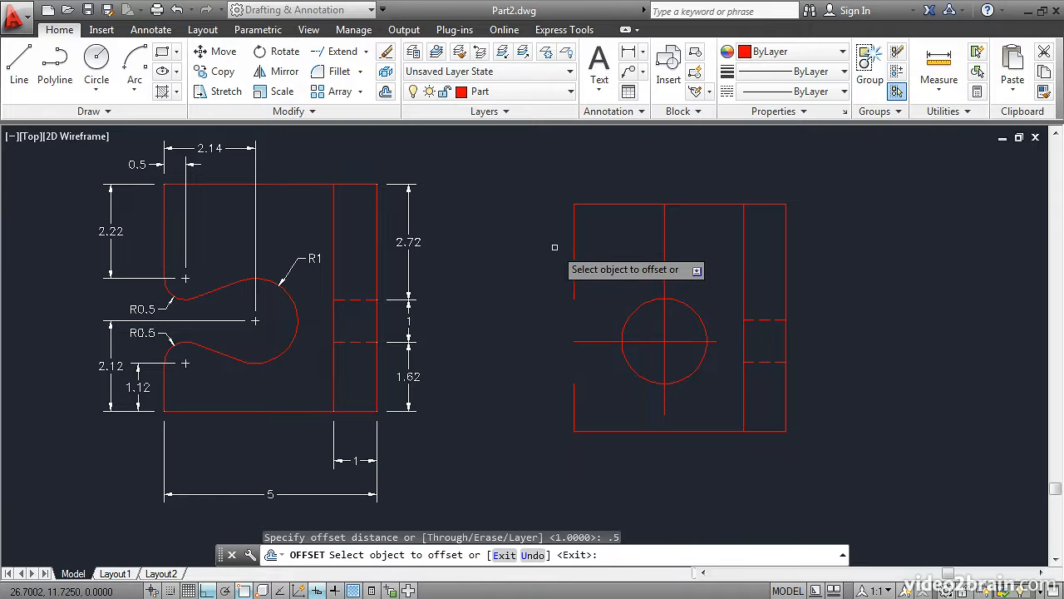
click(572, 252)
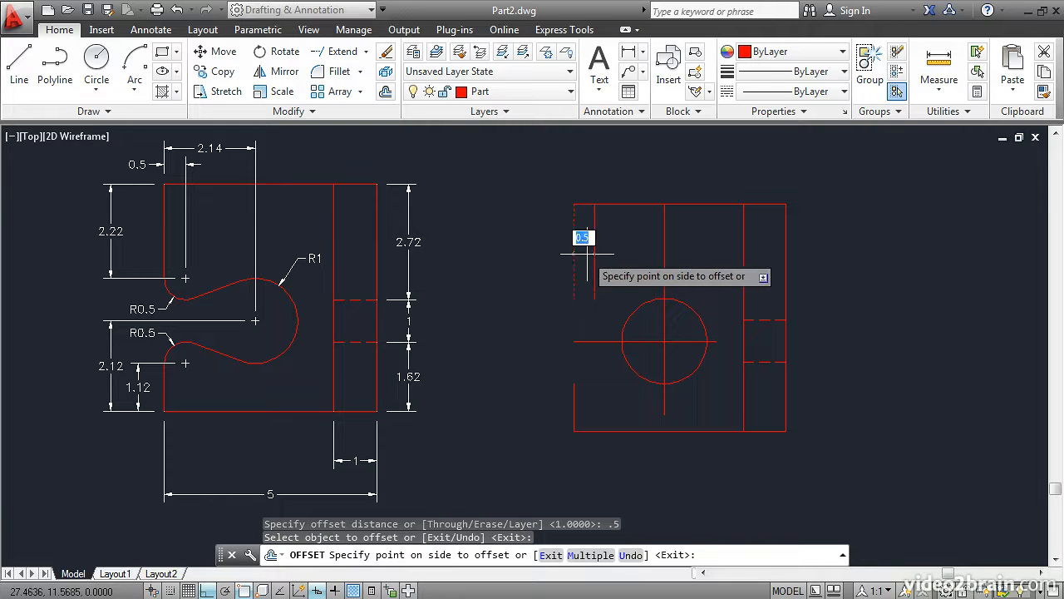
click(632, 249)
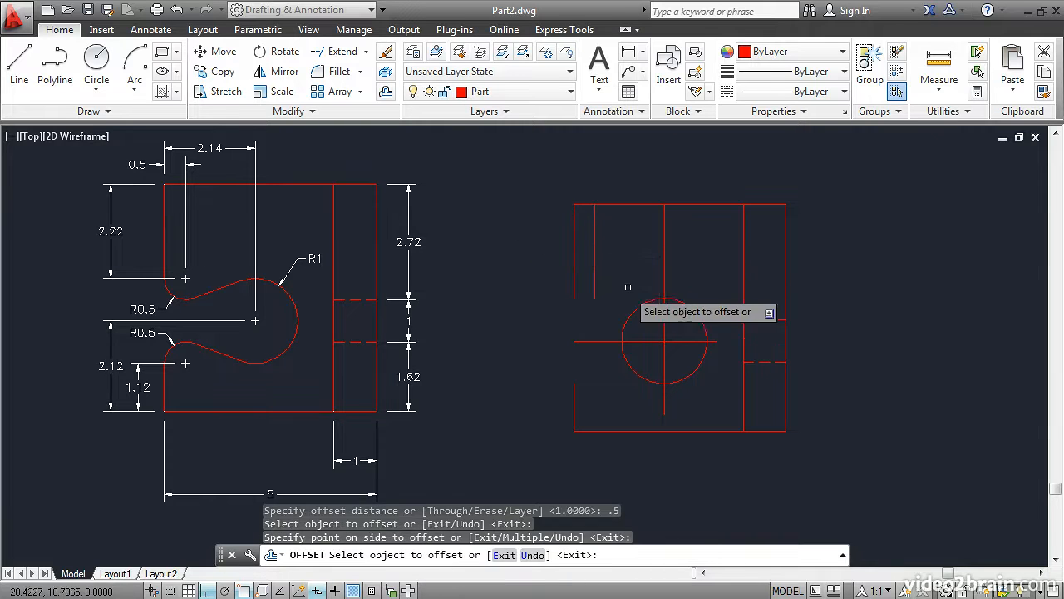
click(573, 405)
click(628, 400)
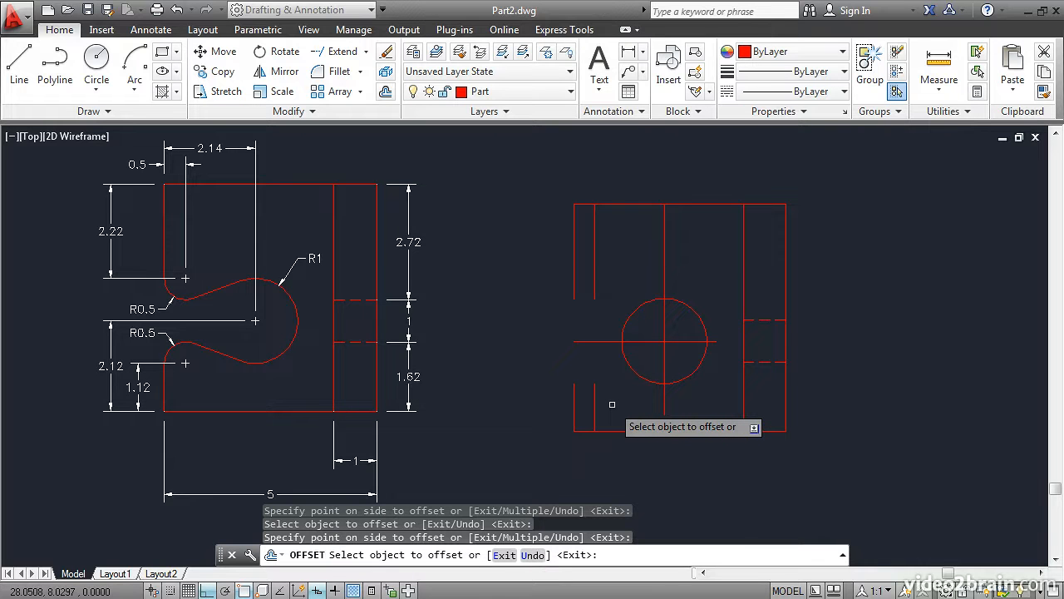
key(Return)
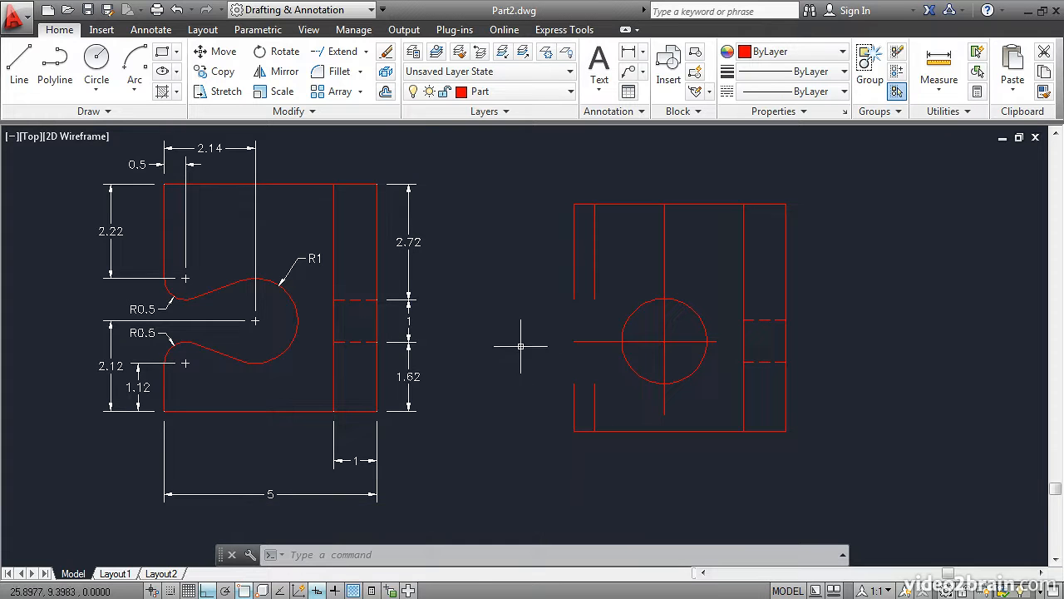
Step: Draw a 0.5-radius circle centered on the inner end of each offset line, sized to the adjacent left edge's endpoint
click(95, 63)
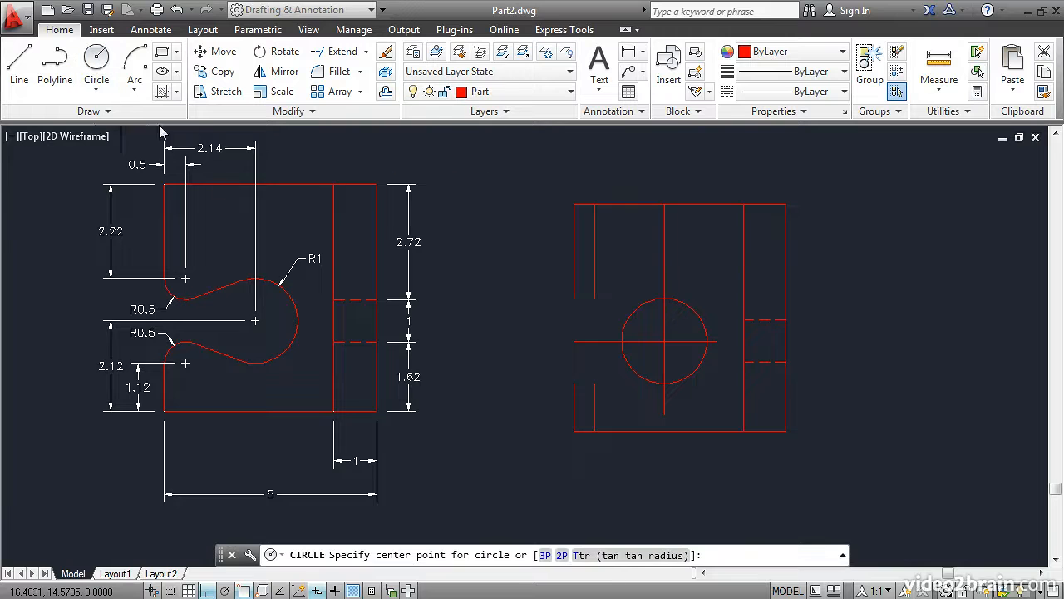
click(595, 298)
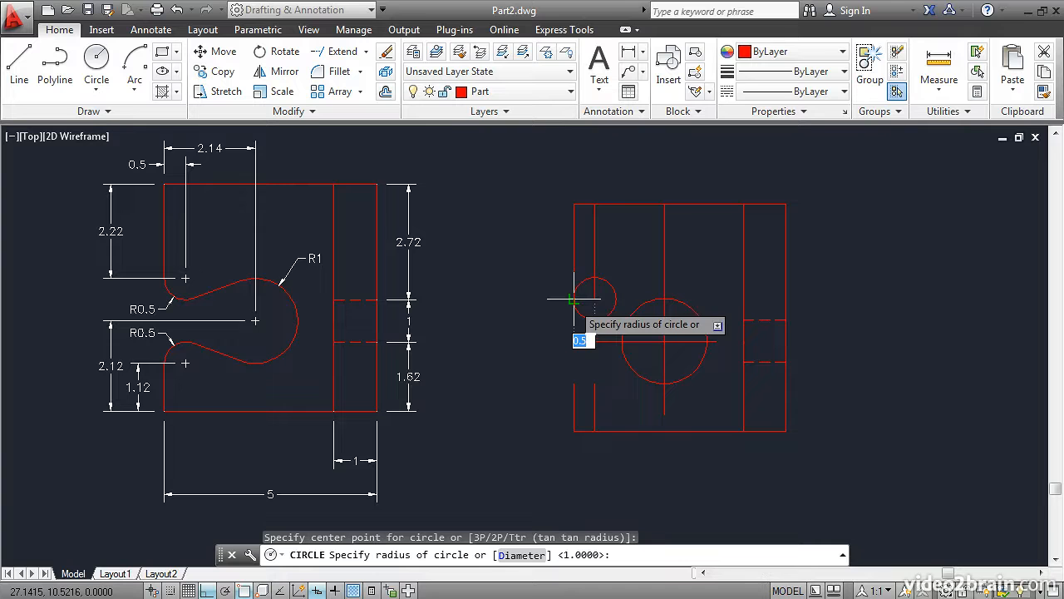
click(551, 300)
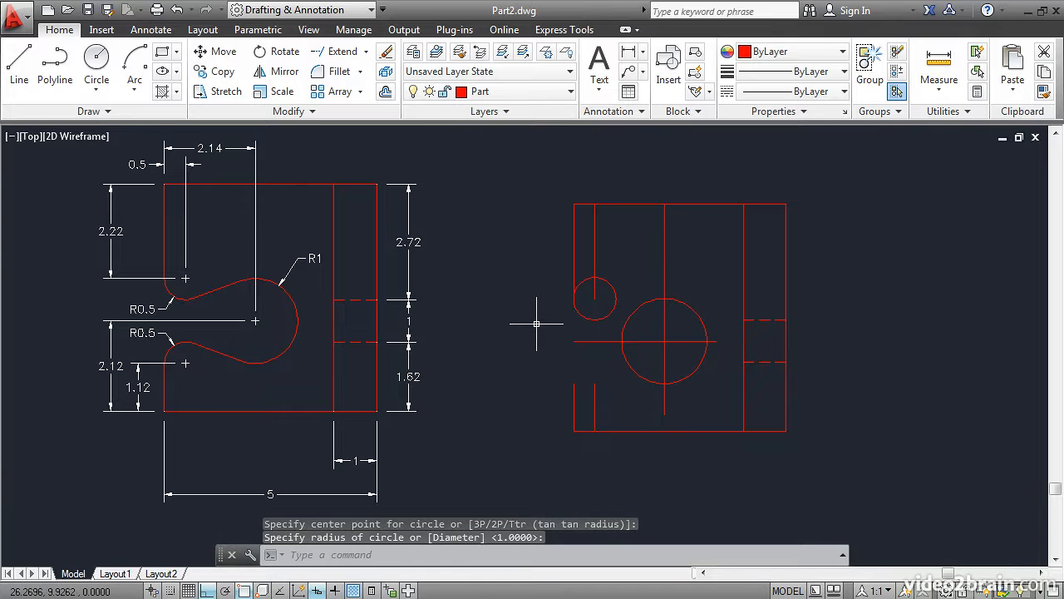
key(Return)
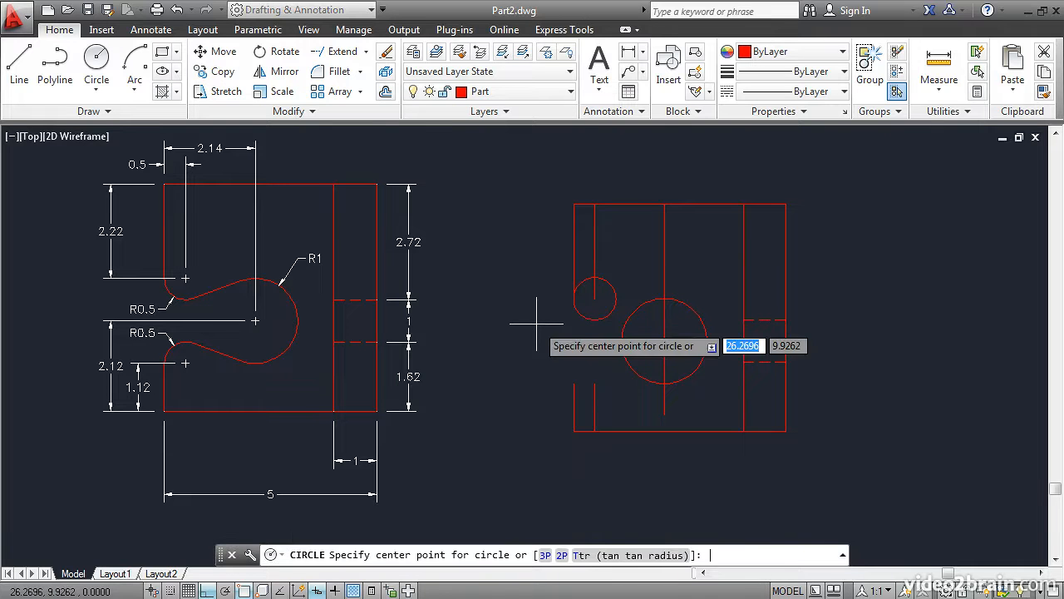
click(582, 375)
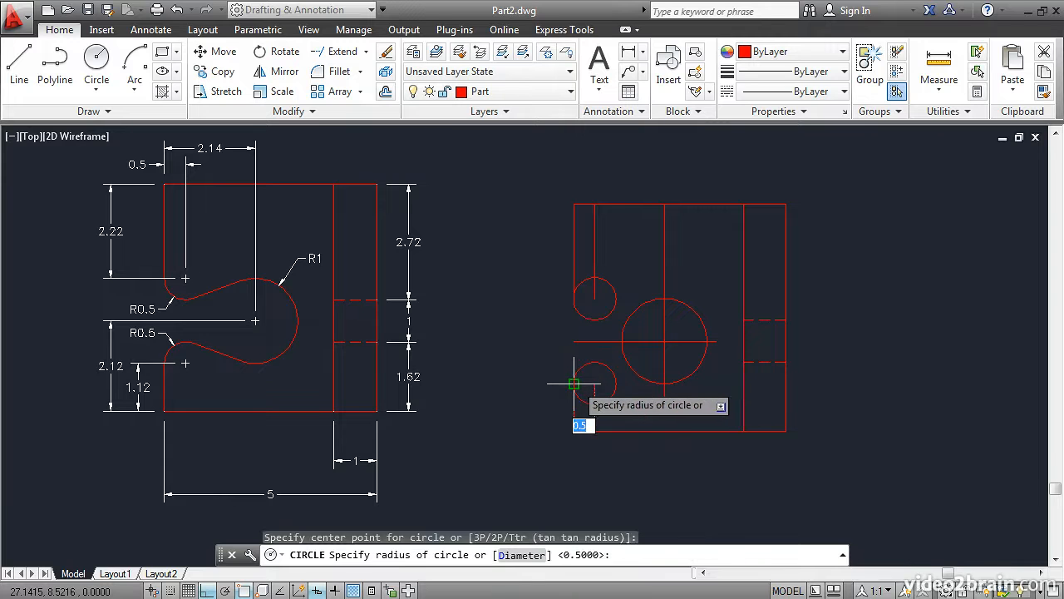
click(574, 384)
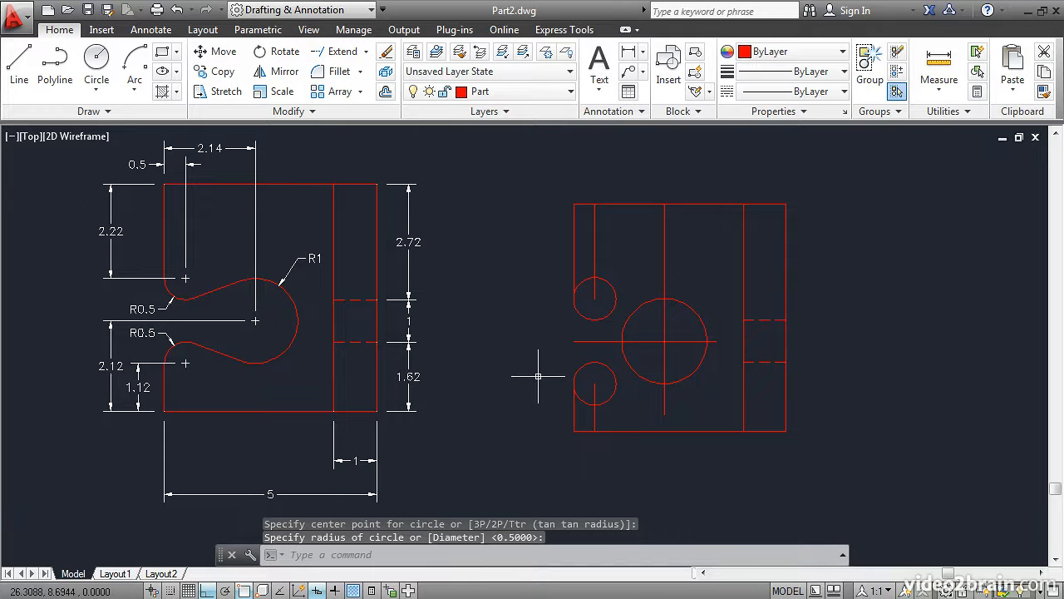
Step: Start a line, enabling the Tangent running object snap and disabling the Perpendicular one
click(18, 65)
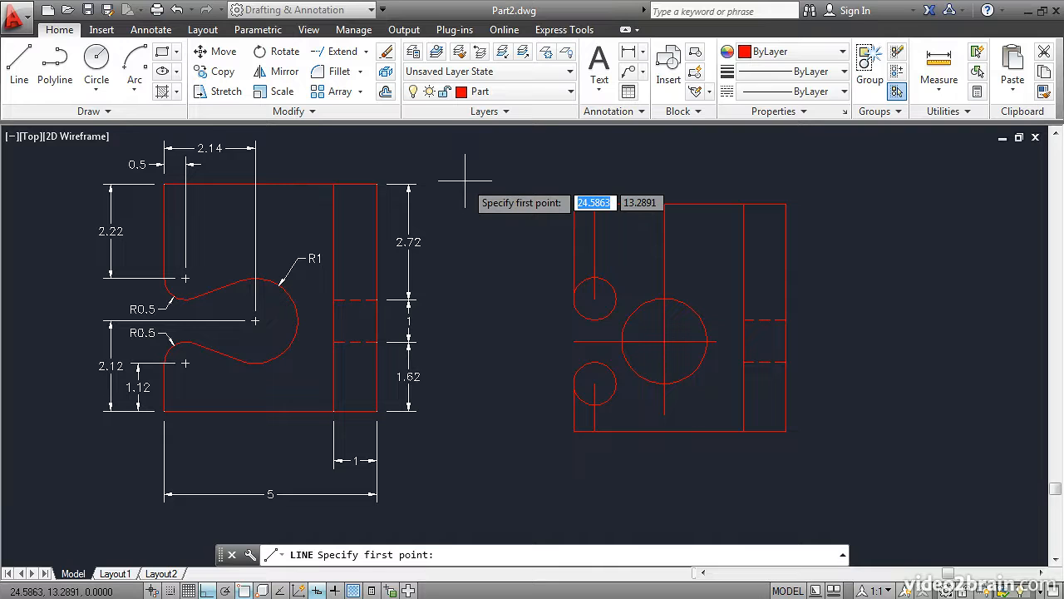
right_click(243, 590)
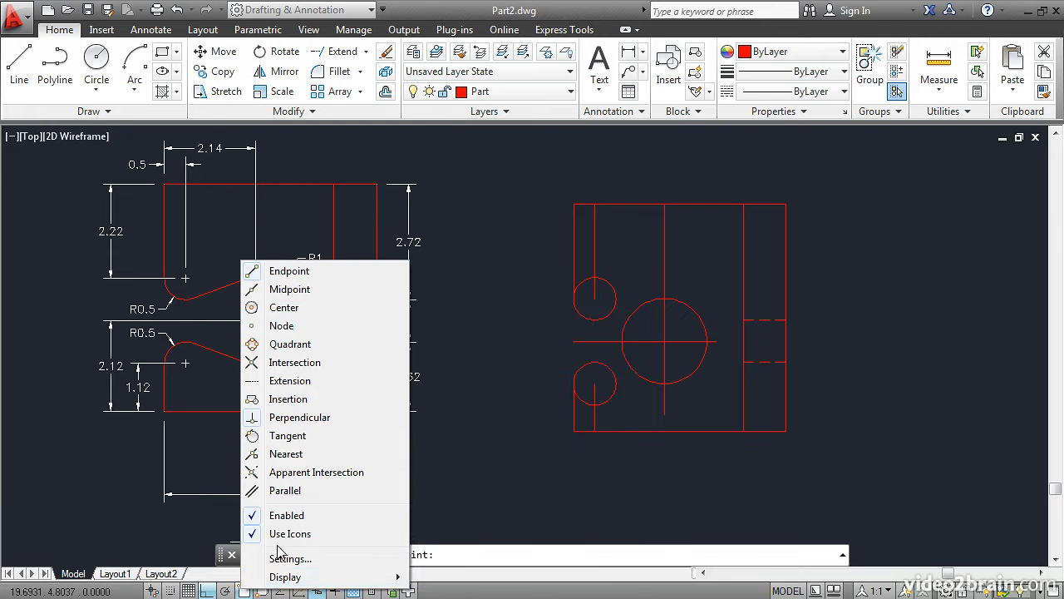
click(288, 442)
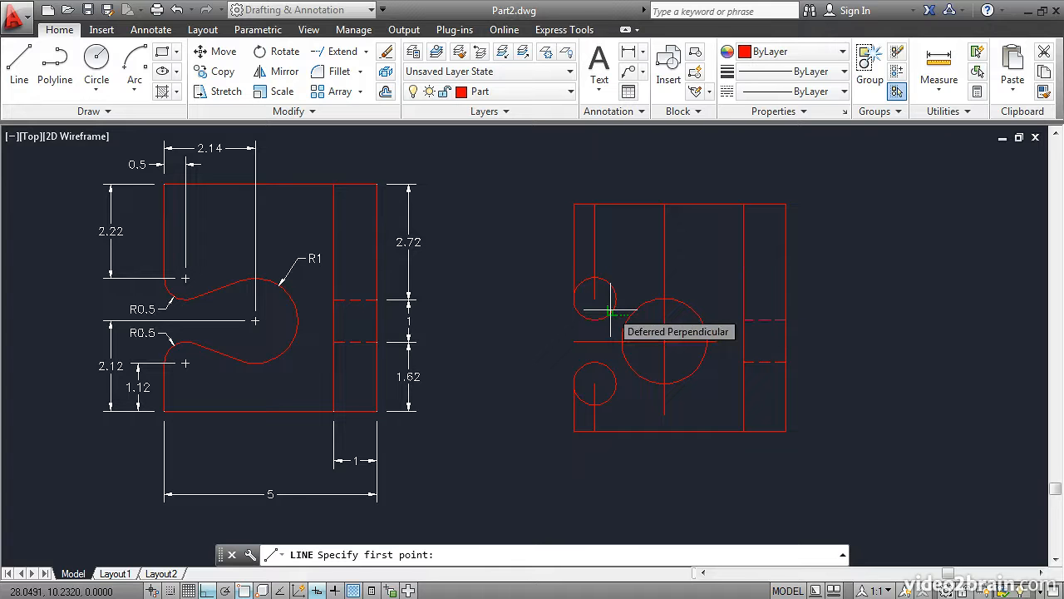
right_click(245, 589)
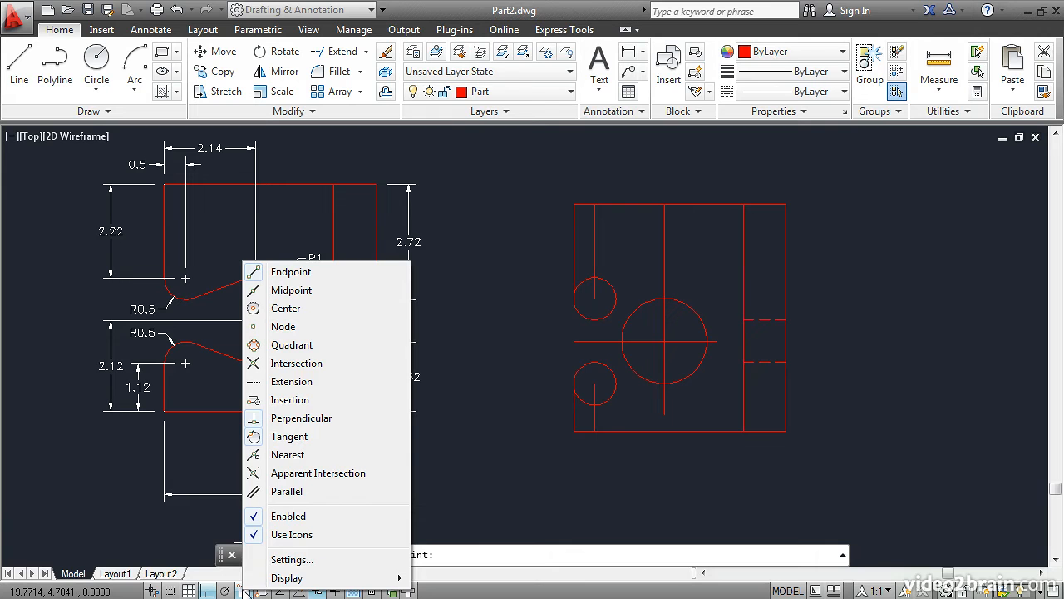
click(302, 420)
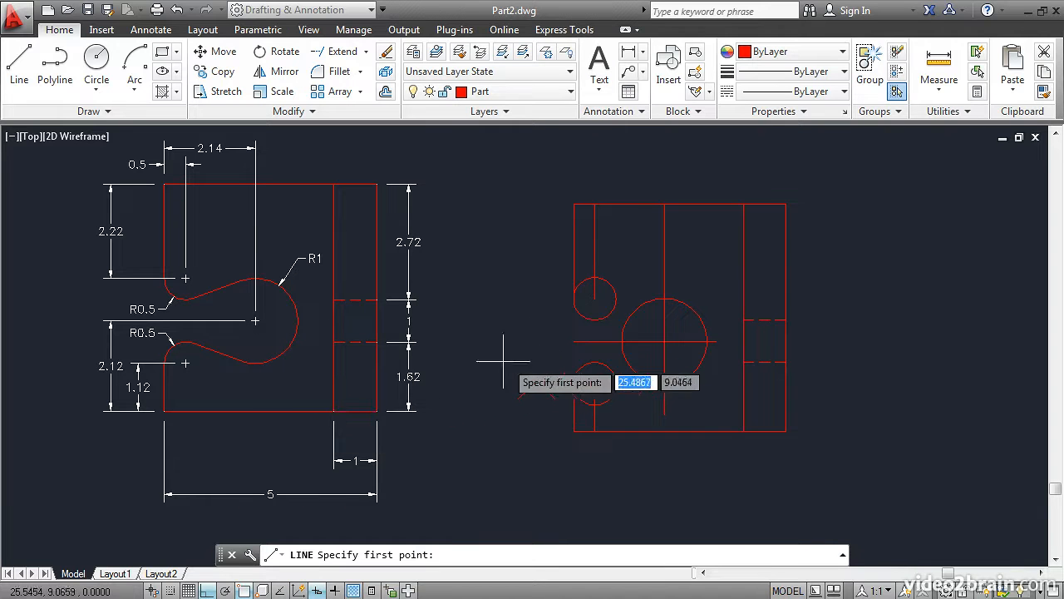
Step: Draw two lines on the new part, each tangent to one small circle and to the radius 1 circle, one above and one below the slot
click(605, 316)
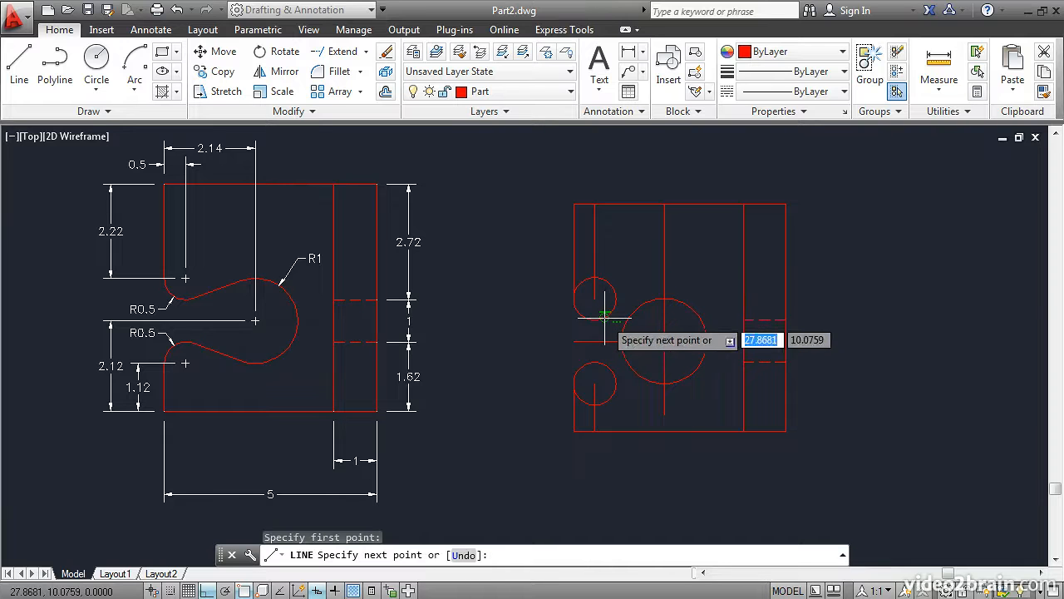
click(647, 301)
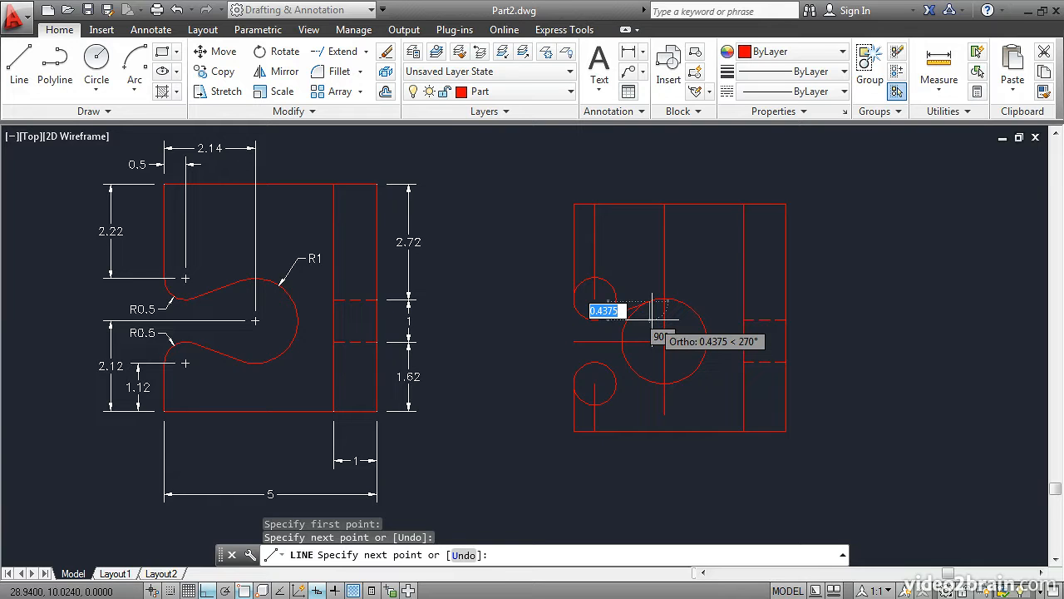
key(Return)
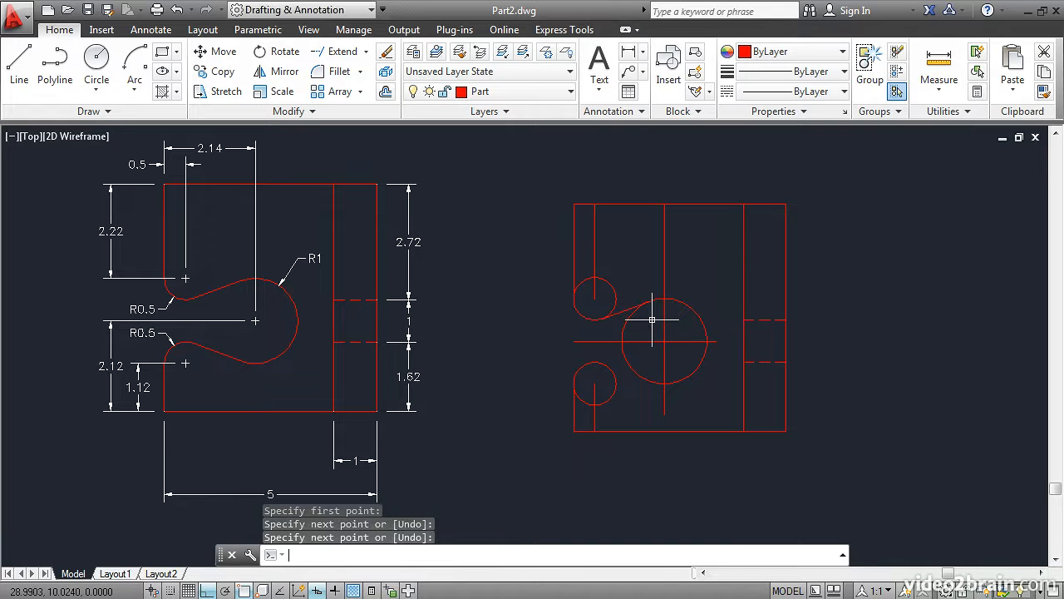
key(Return)
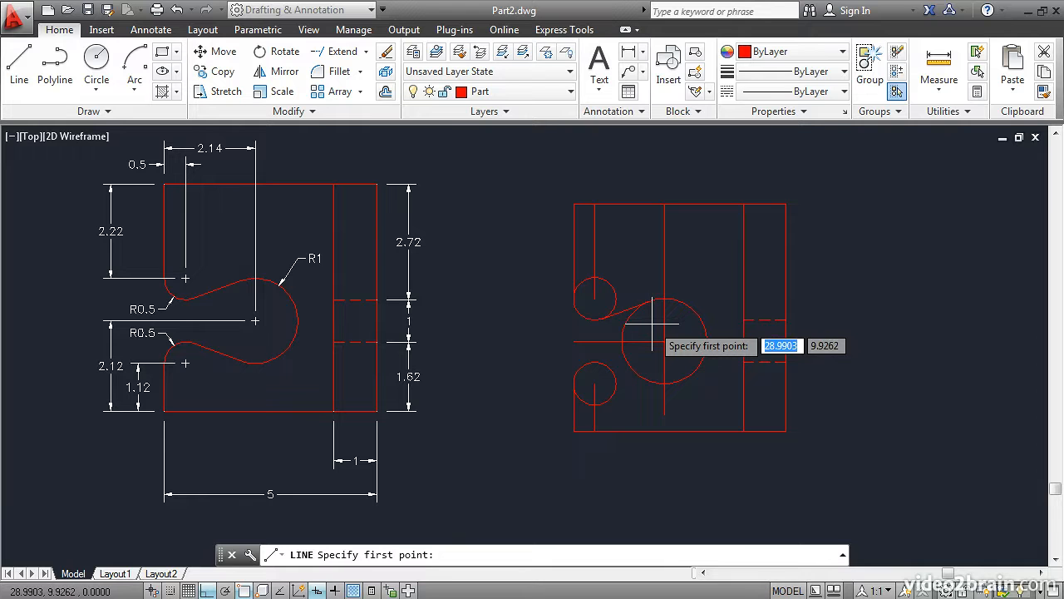
click(638, 374)
click(601, 364)
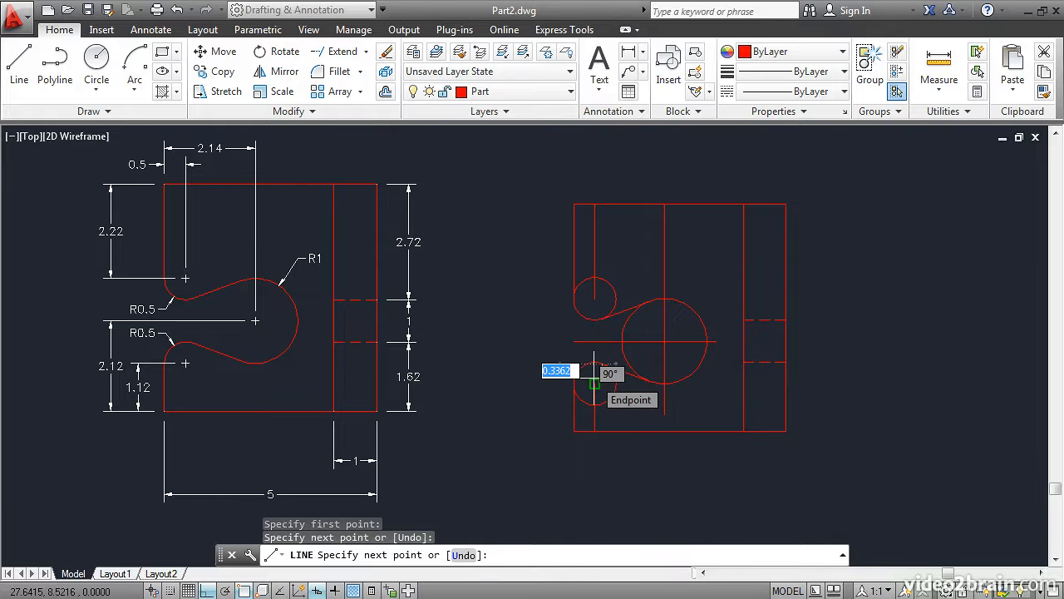
key(Return)
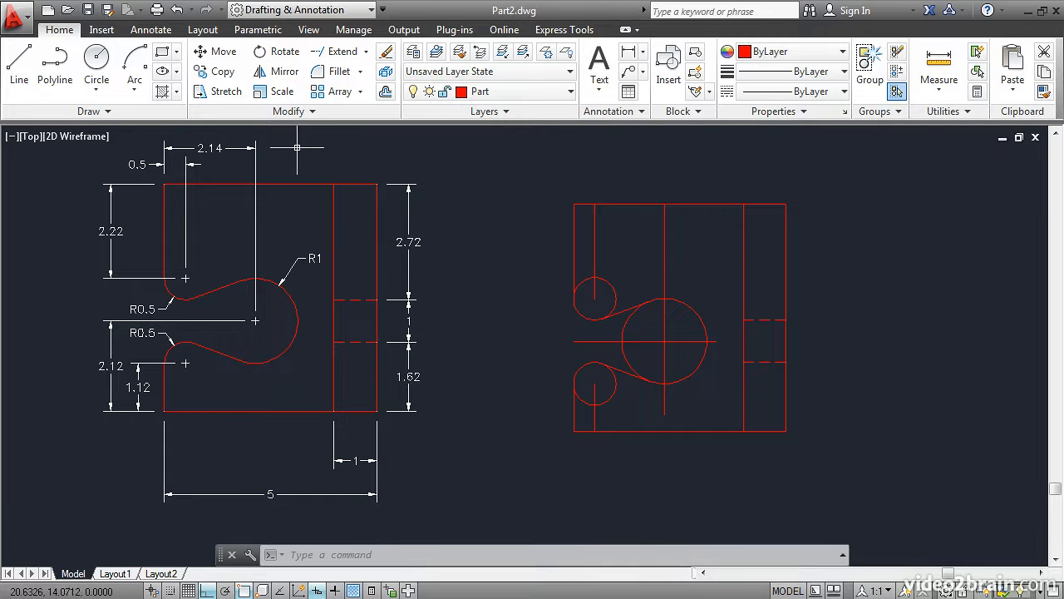
Step: Trim the new part's three circles with all objects as cutting edges, leaving only the arcs of the keyhole-shaped slot outline
click(366, 52)
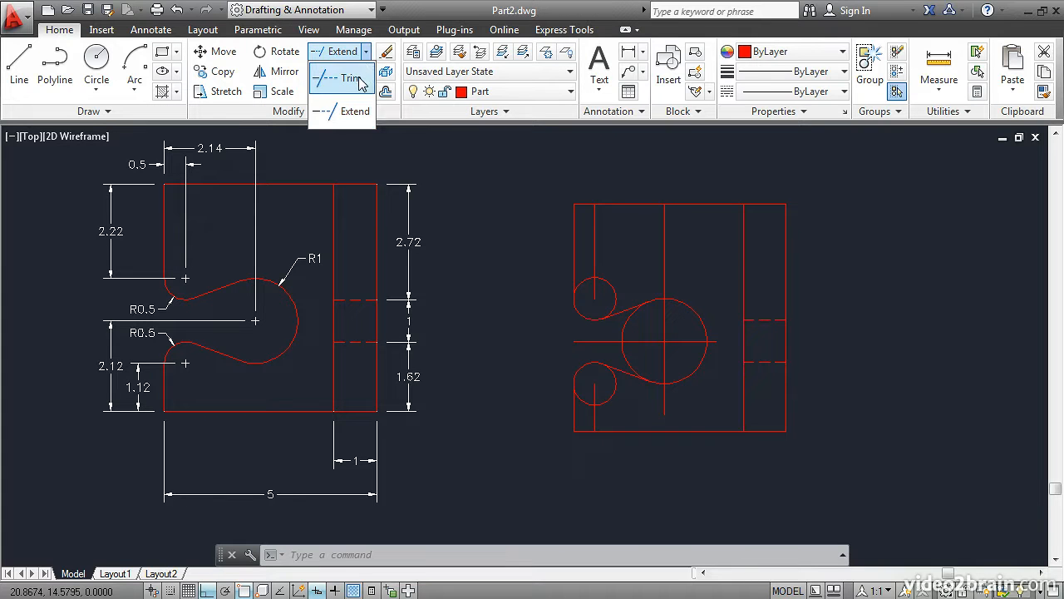
click(359, 80)
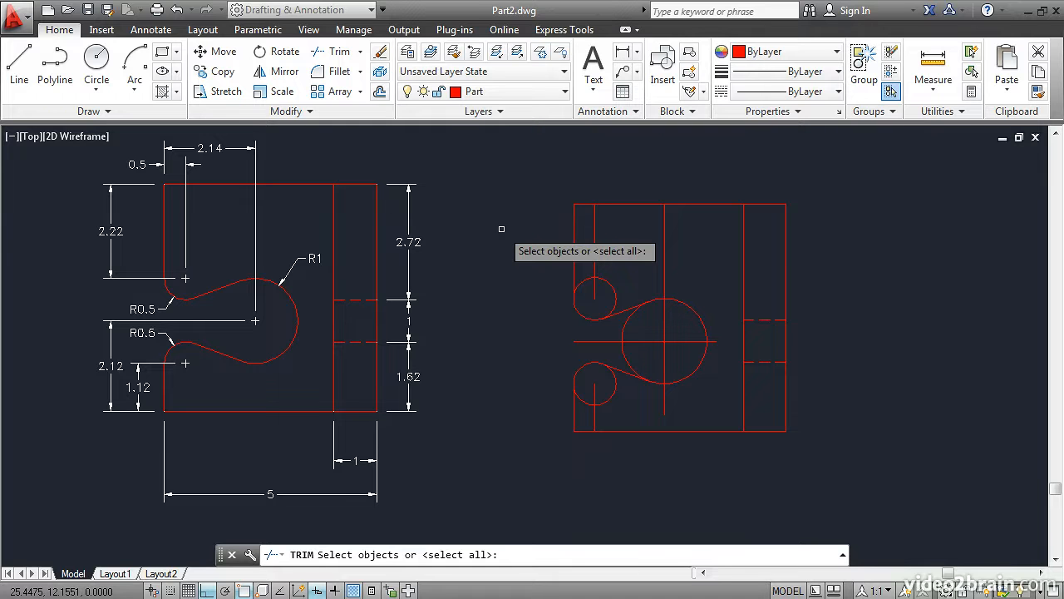
key(Return)
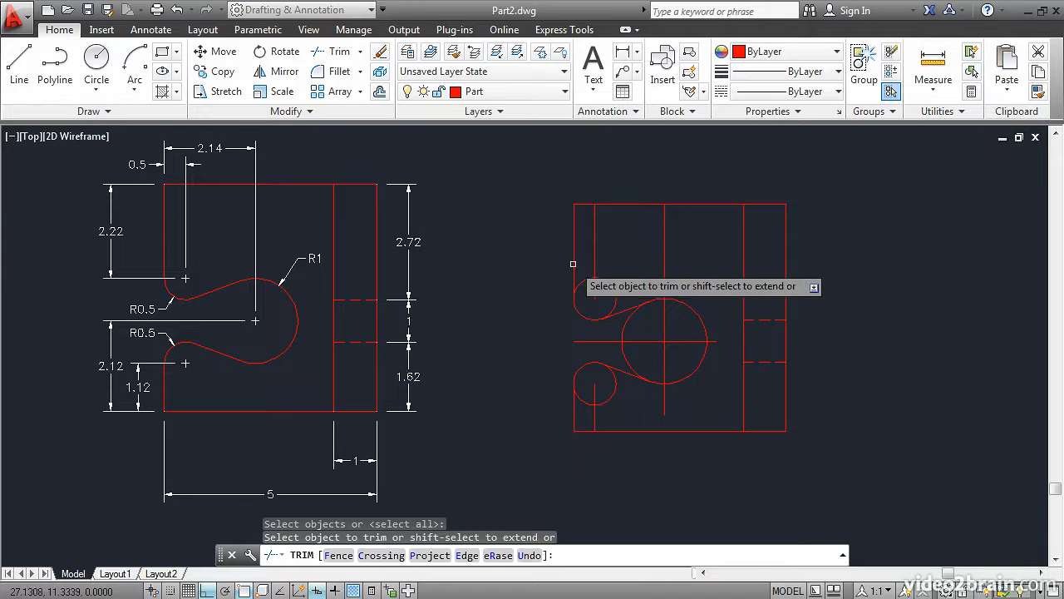
click(607, 281)
click(624, 325)
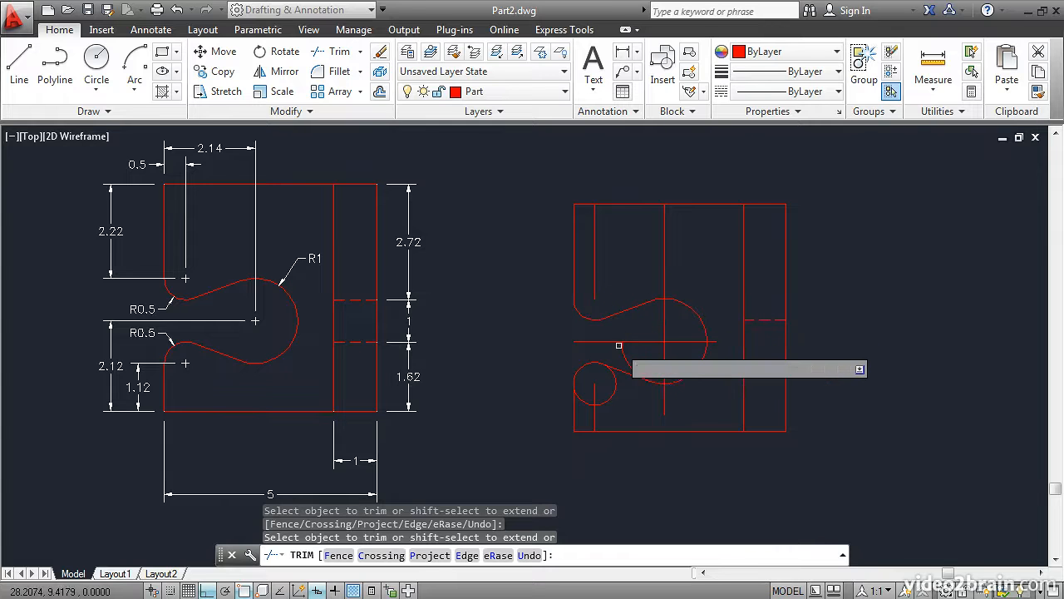
click(617, 380)
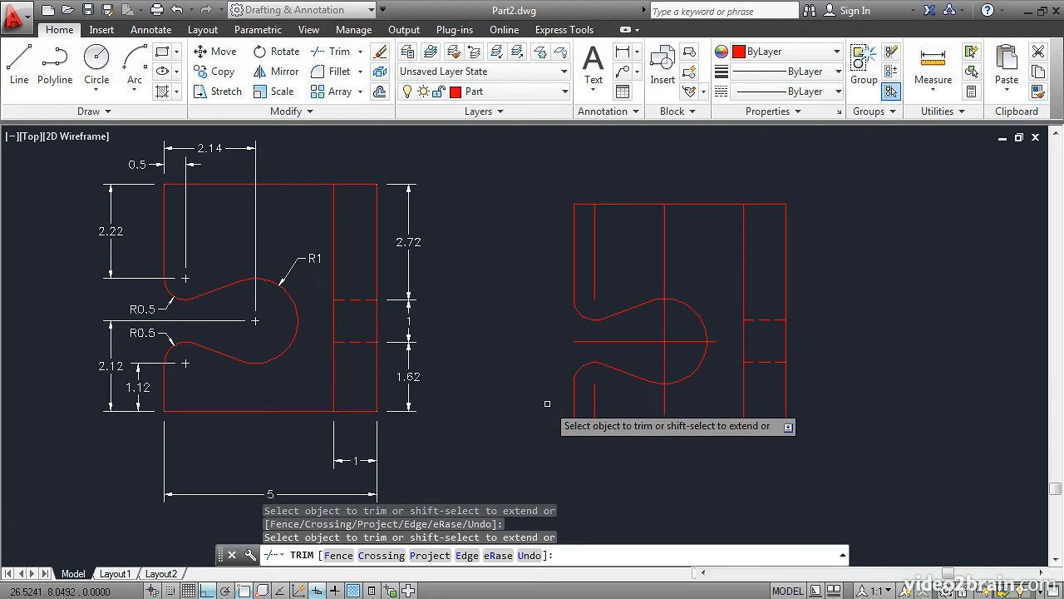
key(Return)
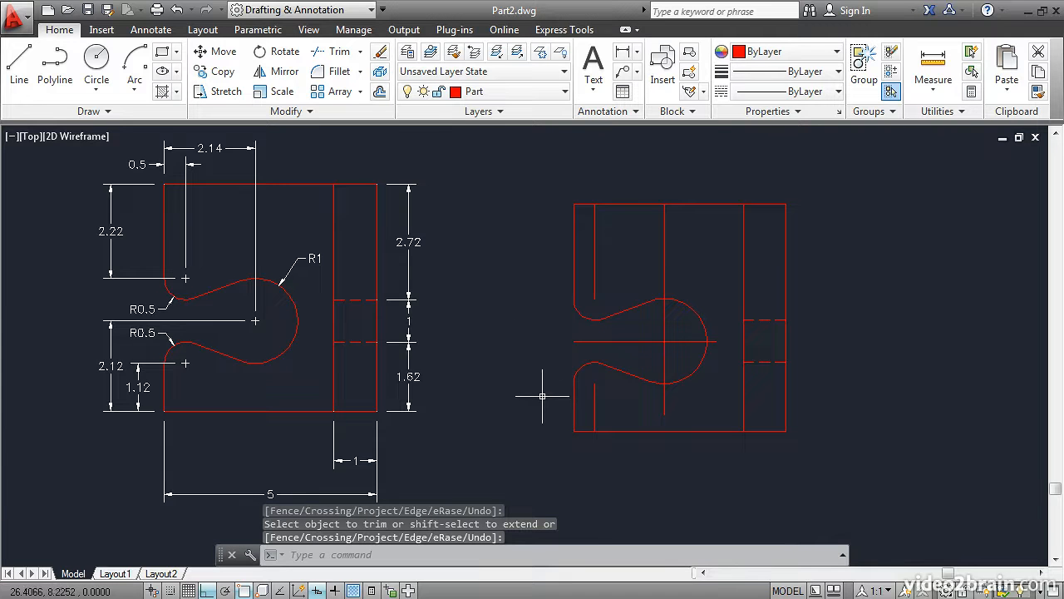
Step: Erase the new part's two crossing construction lines and the two short offset lines near its left edge
click(381, 53)
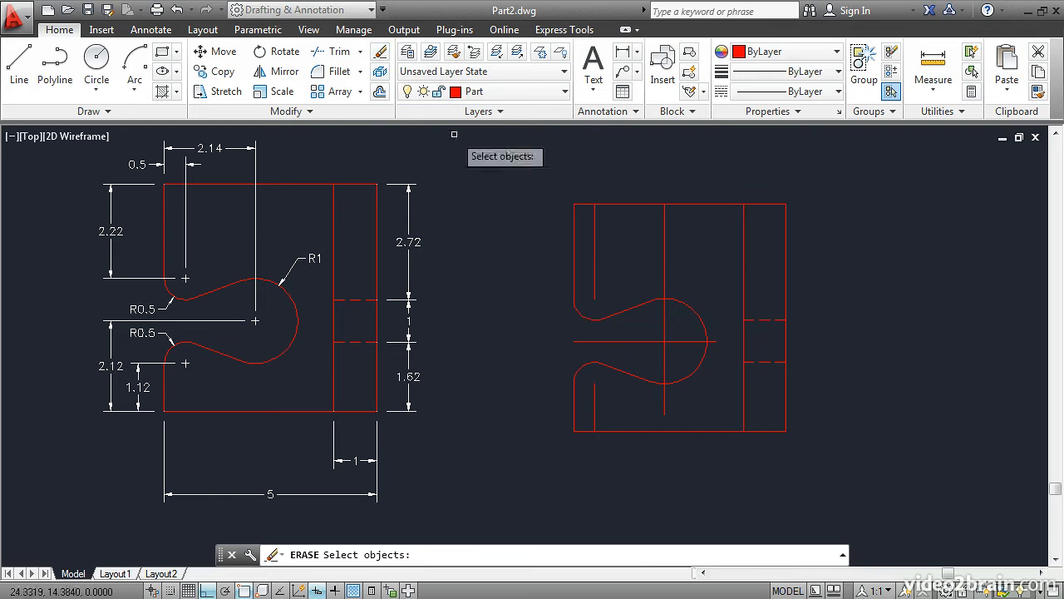
click(646, 341)
click(665, 332)
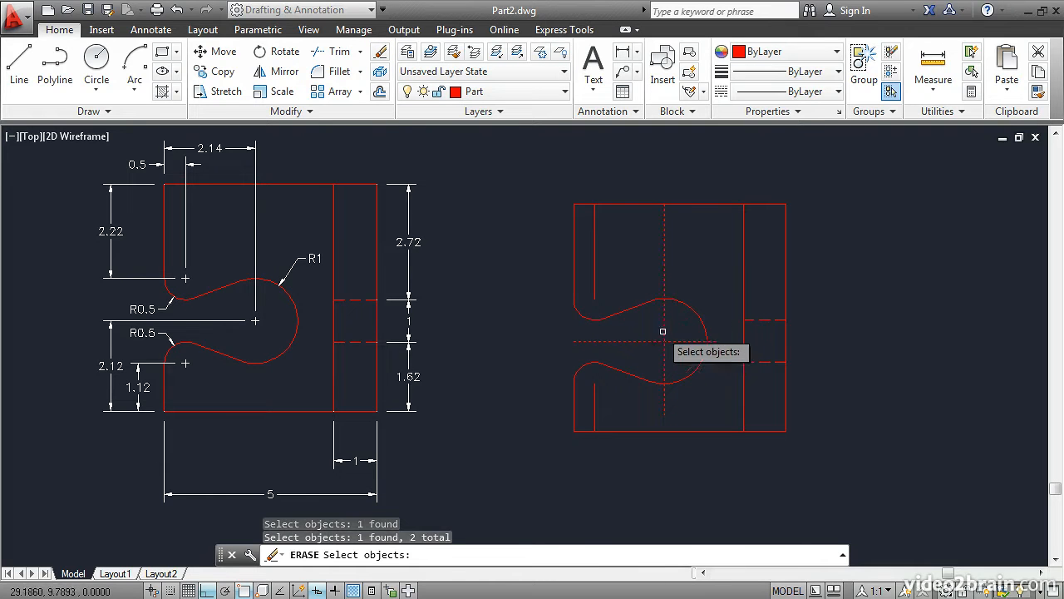
click(595, 284)
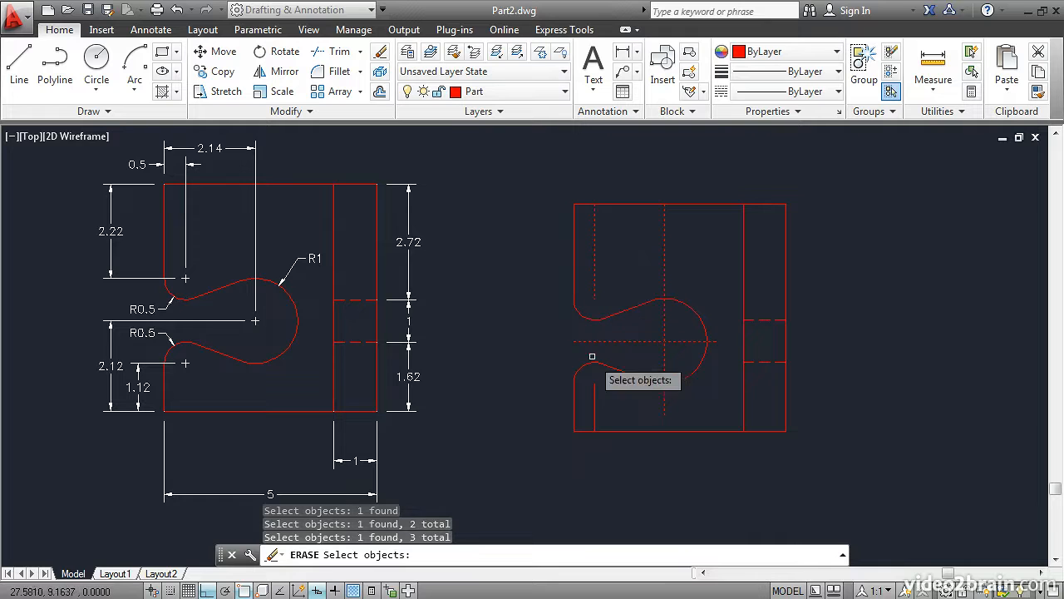
click(592, 389)
key(Return)
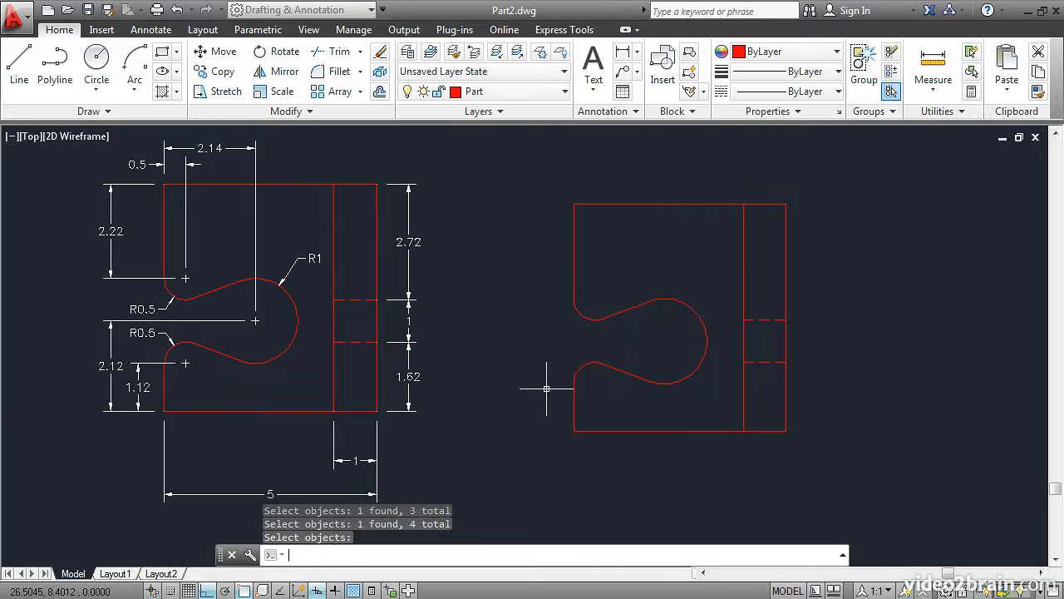